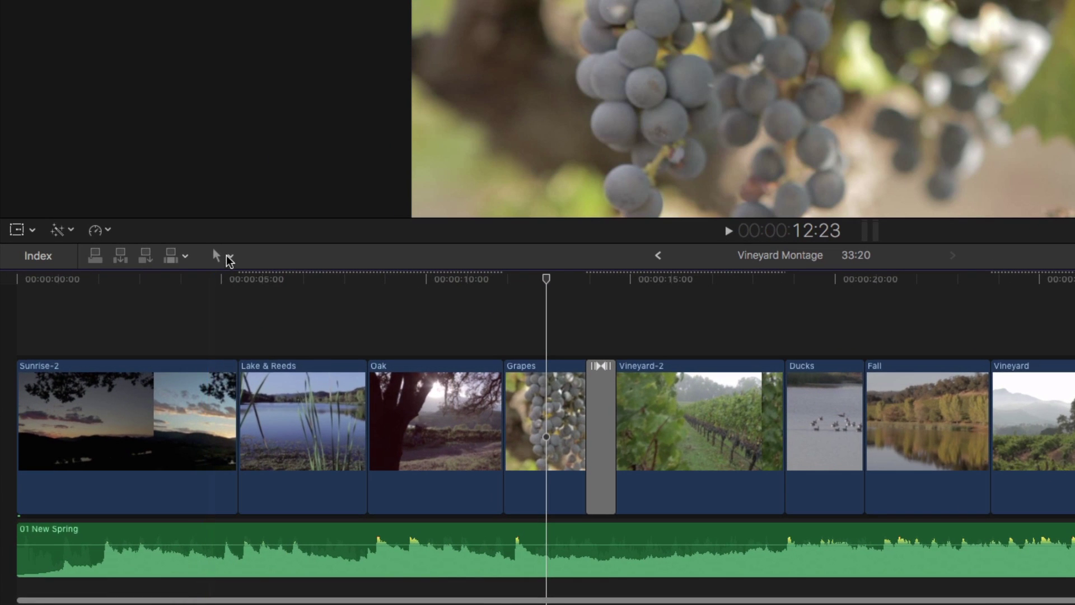
# - Switch the timeline to the Range Selection tool
pyautogui.click(185, 314)
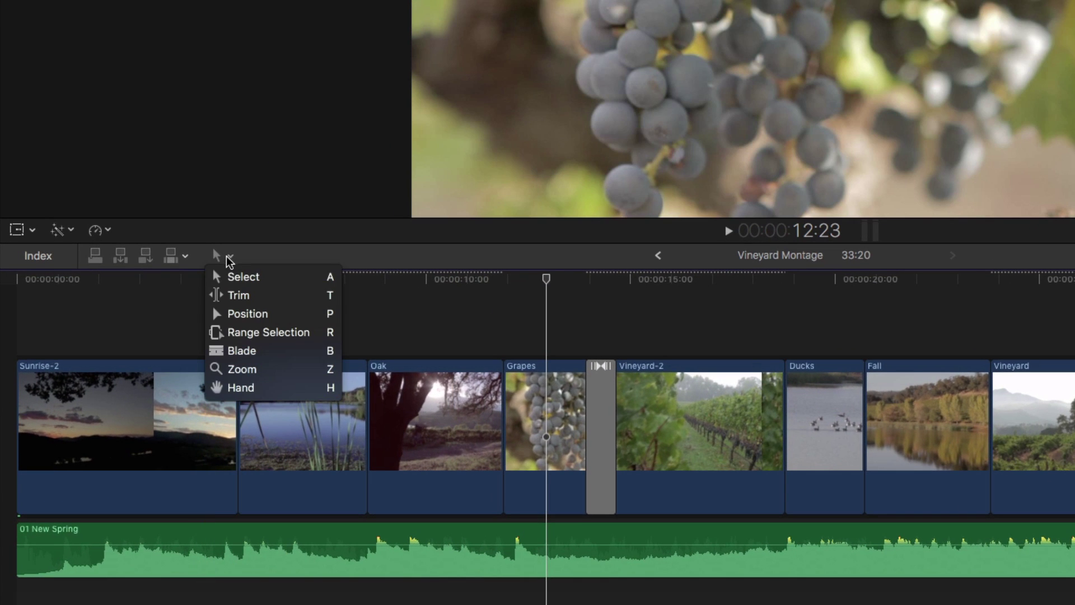
pyautogui.click(254, 332)
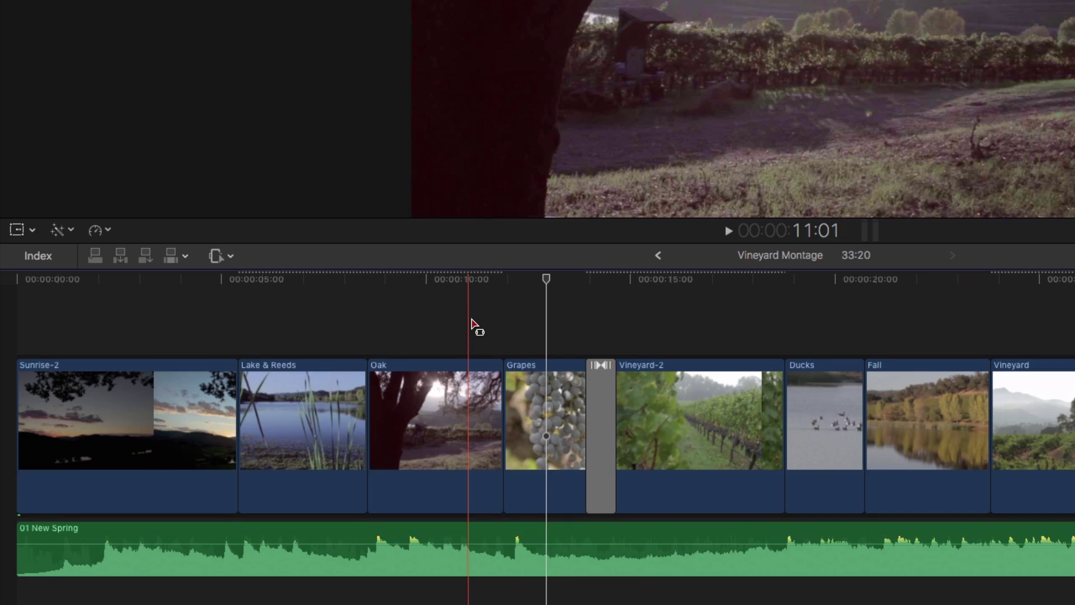
pyautogui.scroll(-1, 471, 325)
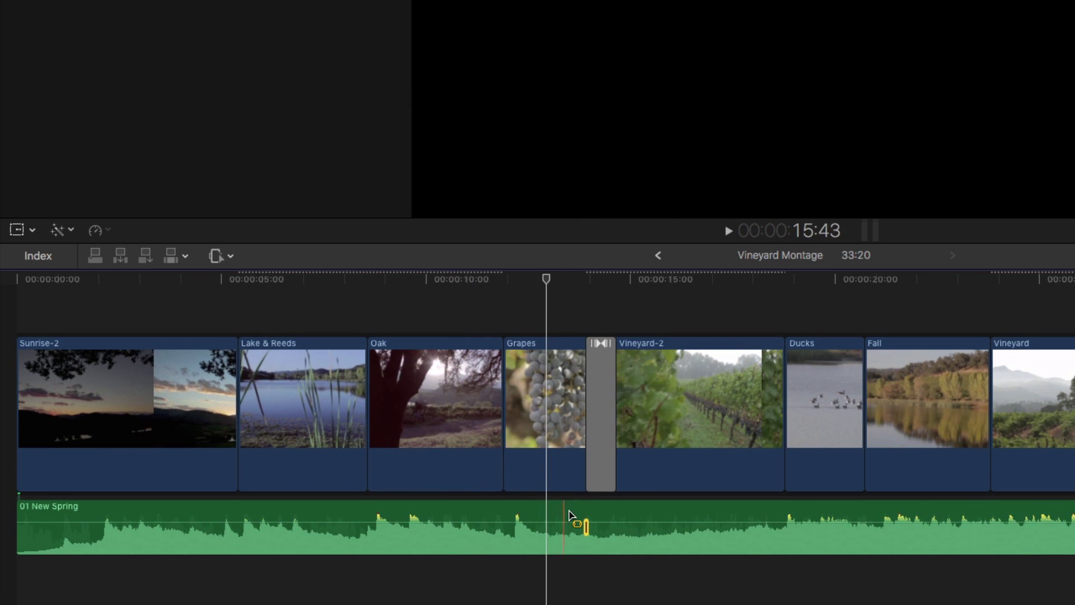
# - Test the 01 New Spring music volume up and down, leaving it slightly quieter
pyautogui.press('a')
pyautogui.click(572, 515)
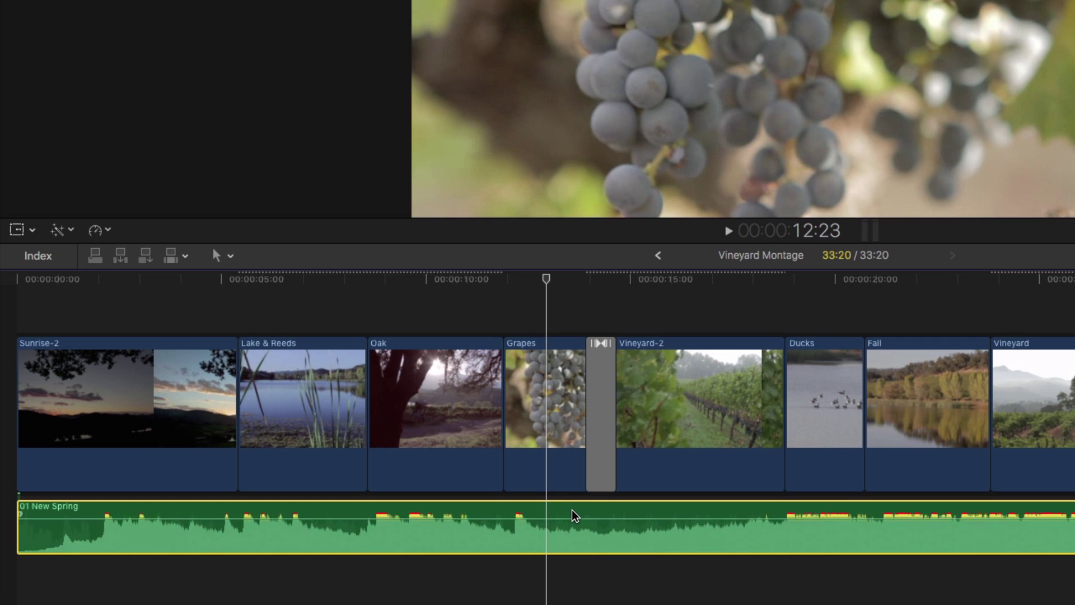
pyautogui.hotkey('ctrl', '-')
pyautogui.hotkey('ctrl', '-')
pyautogui.hotkey('ctrl', '=')
pyautogui.hotkey('ctrl', '=')
pyautogui.hotkey('ctrl', '=')
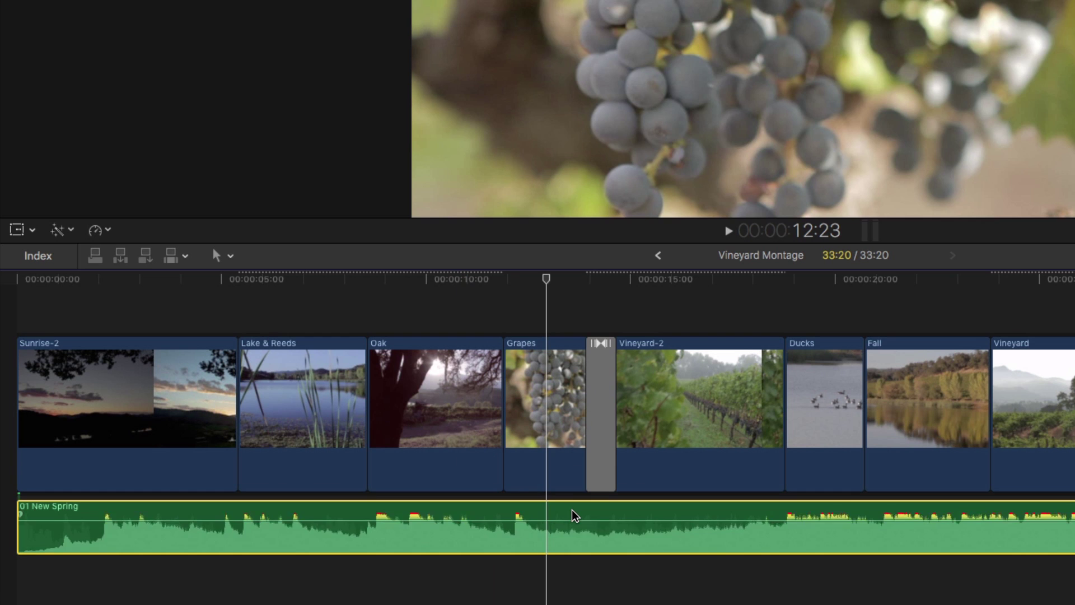
pyautogui.hotkey('ctrl', '-')
pyautogui.hotkey('ctrl', '-')
pyautogui.hotkey('ctrl', '-')
pyautogui.hotkey('ctrl', '=')
pyautogui.hotkey('ctrl', '-')
pyautogui.hotkey('ctrl', '-')
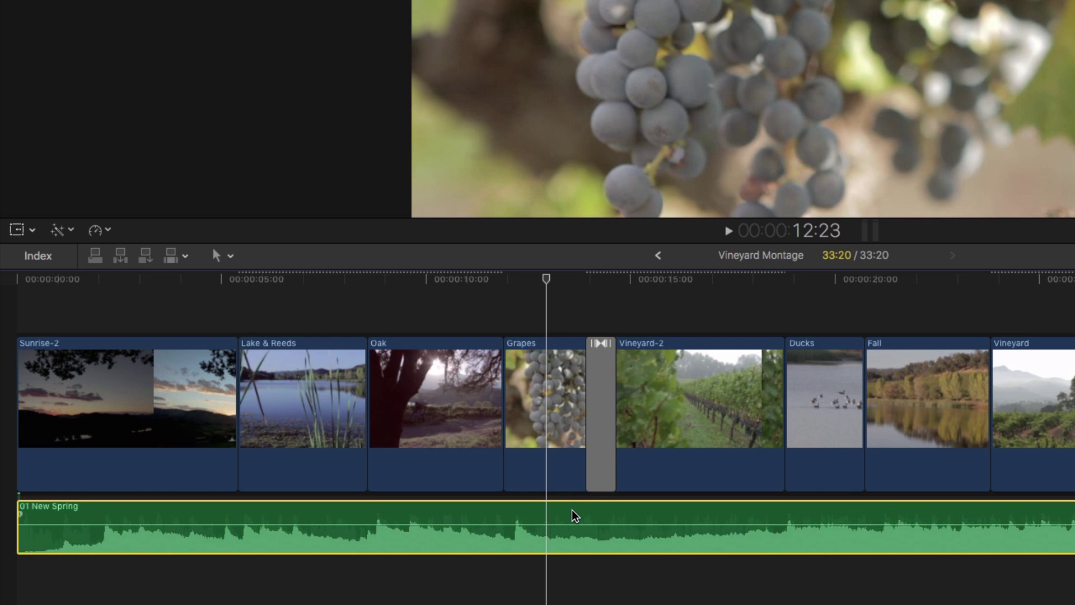
pyautogui.hscroll(-1, 575, 515)
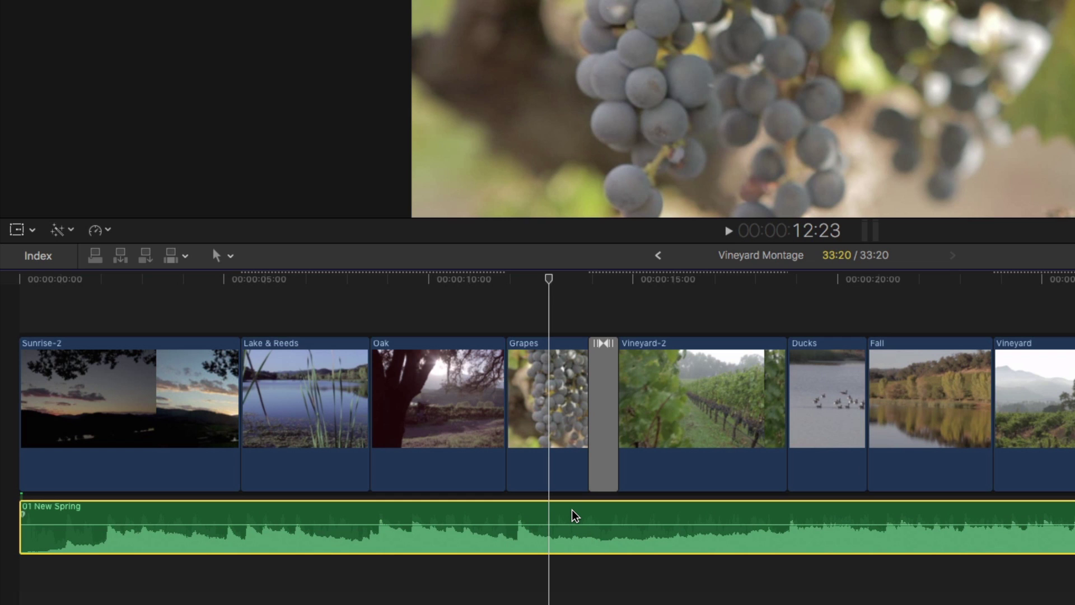
pyautogui.keyDown('alt'); pyautogui.click(510, 525); pyautogui.keyUp('alt')
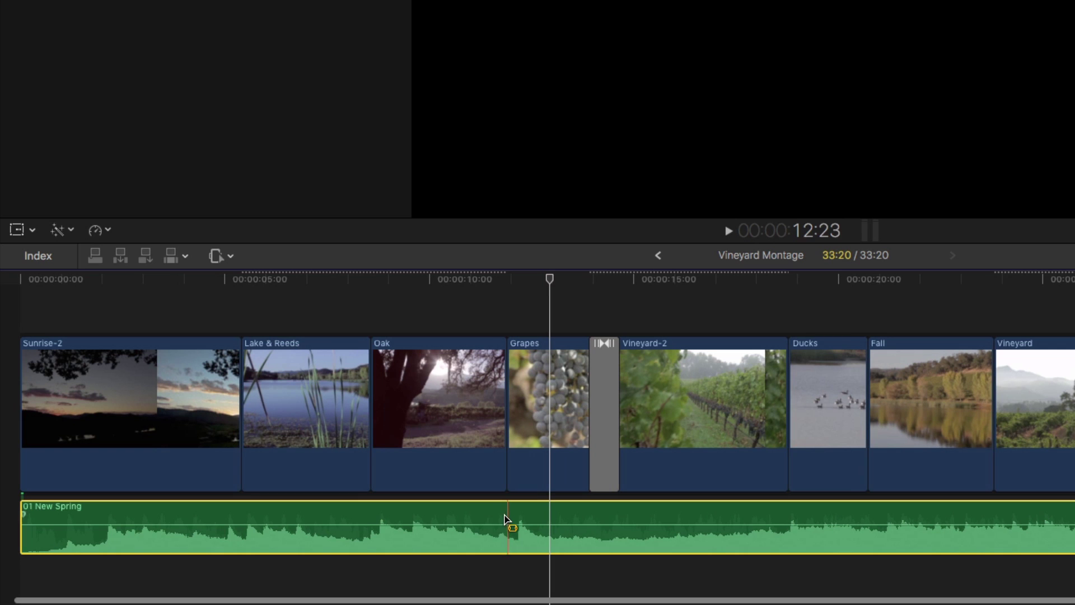
pyautogui.moveTo(504, 515); pyautogui.dragTo(722, 527)
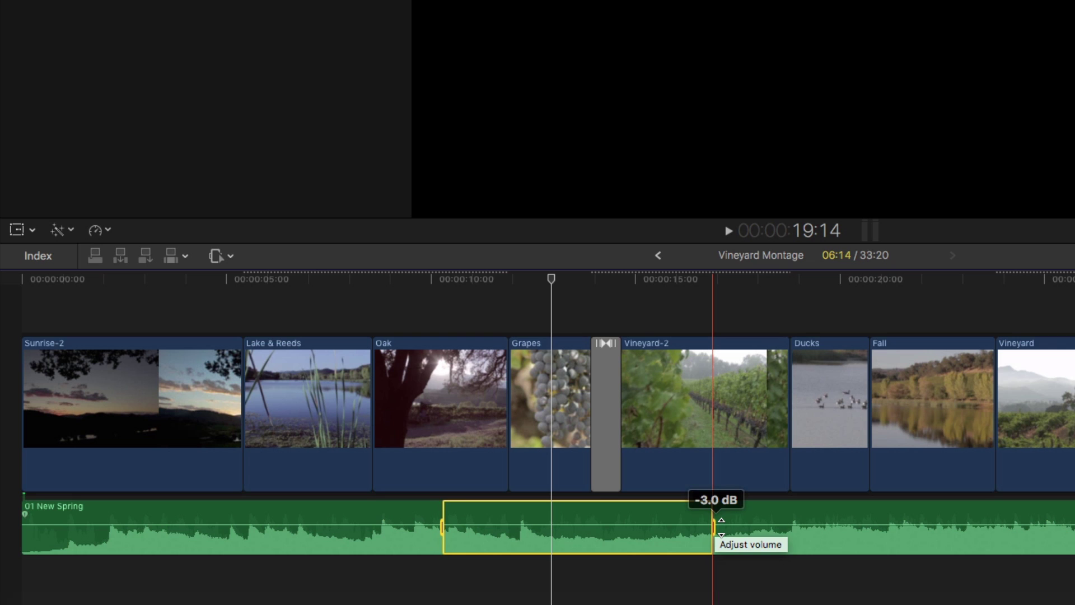
pyautogui.hotkey('ctrl', '-')
pyautogui.hotkey('ctrl', '-')
pyautogui.hotkey('ctrl', '-')
pyautogui.hotkey('ctrl', '-')
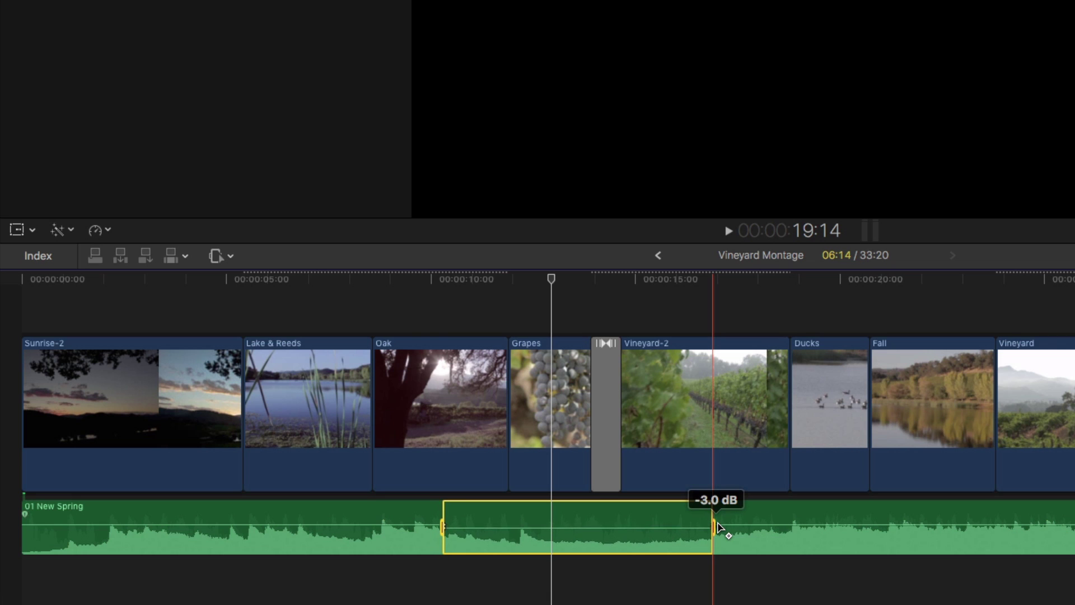
pyautogui.hotkey('ctrl', '=')
pyautogui.hotkey('ctrl', '=')
pyautogui.hotkey('ctrl', '=')
pyautogui.hotkey('ctrl', '=')
pyautogui.hotkey('ctrl', '-')
pyautogui.hotkey('ctrl', '-')
pyautogui.hotkey('ctrl', '-')
pyautogui.hotkey('ctrl', '-')
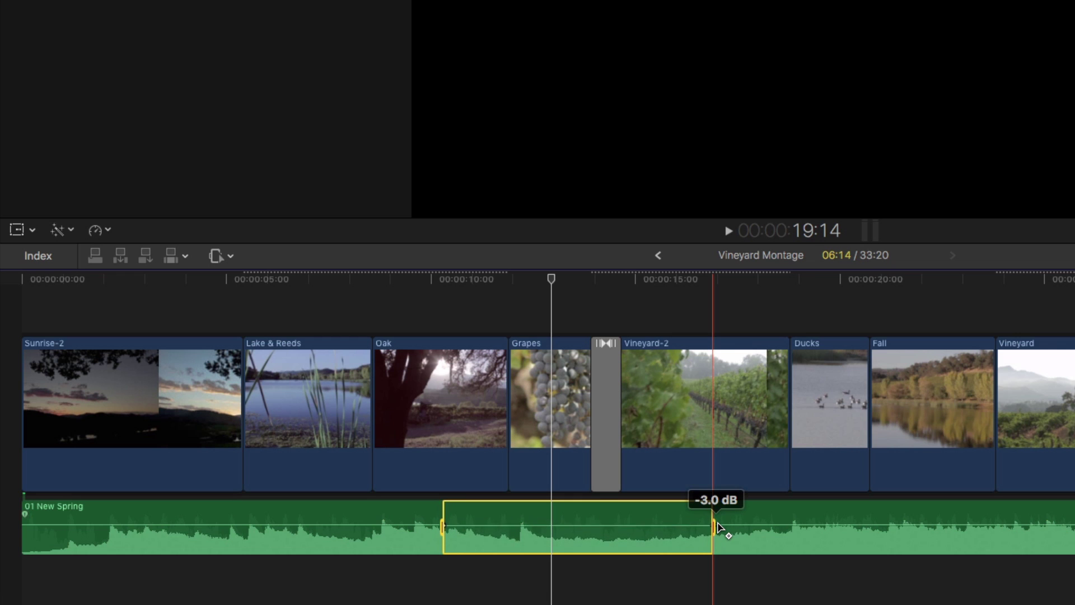
pyautogui.hotkey('ctrl', '-')
pyautogui.hotkey('ctrl', '=')
pyautogui.hotkey('ctrl', '=')
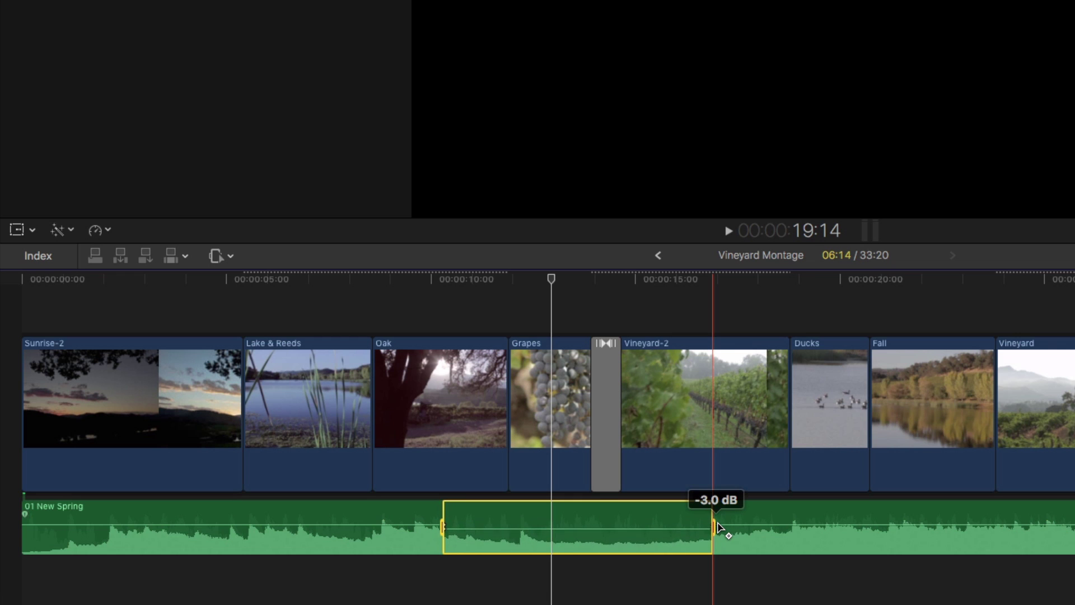
pyautogui.hotkey('ctrl', '-')
pyautogui.hotkey('ctrl', '-')
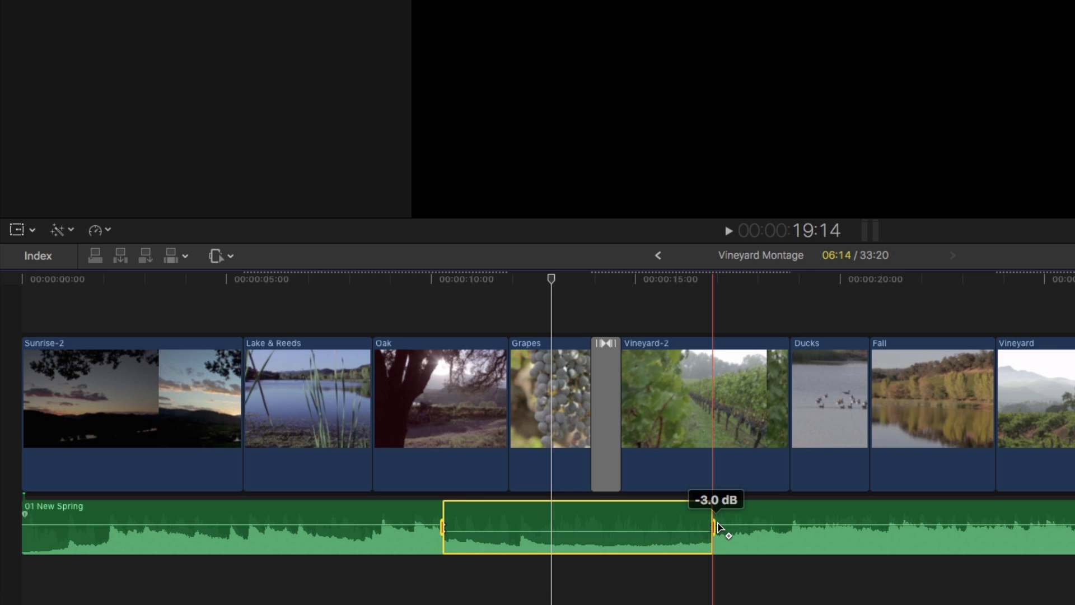
pyautogui.click(578, 585)
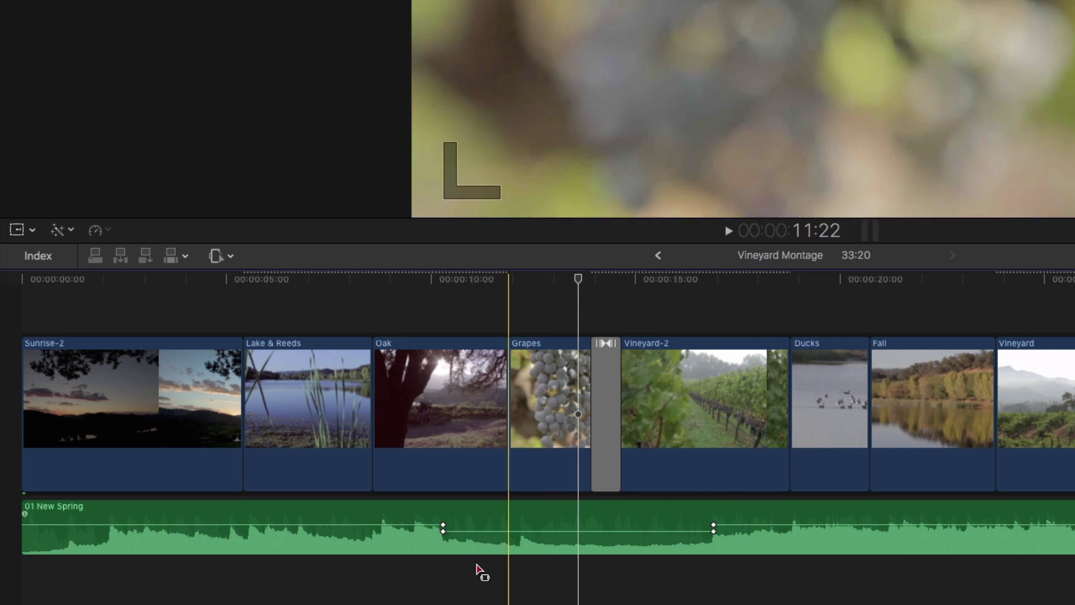
pyautogui.moveTo(442, 529); pyautogui.dragTo(430, 524)
pyautogui.moveTo(704, 521); pyautogui.dragTo(731, 529)
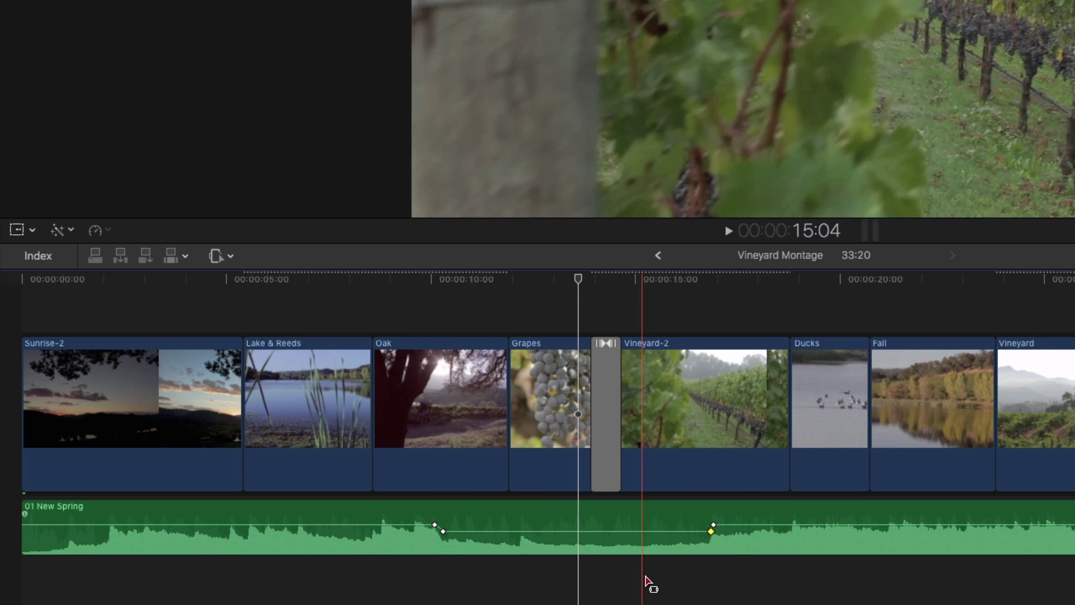
pyautogui.press('c')
pyautogui.hotkey('alt', "'")
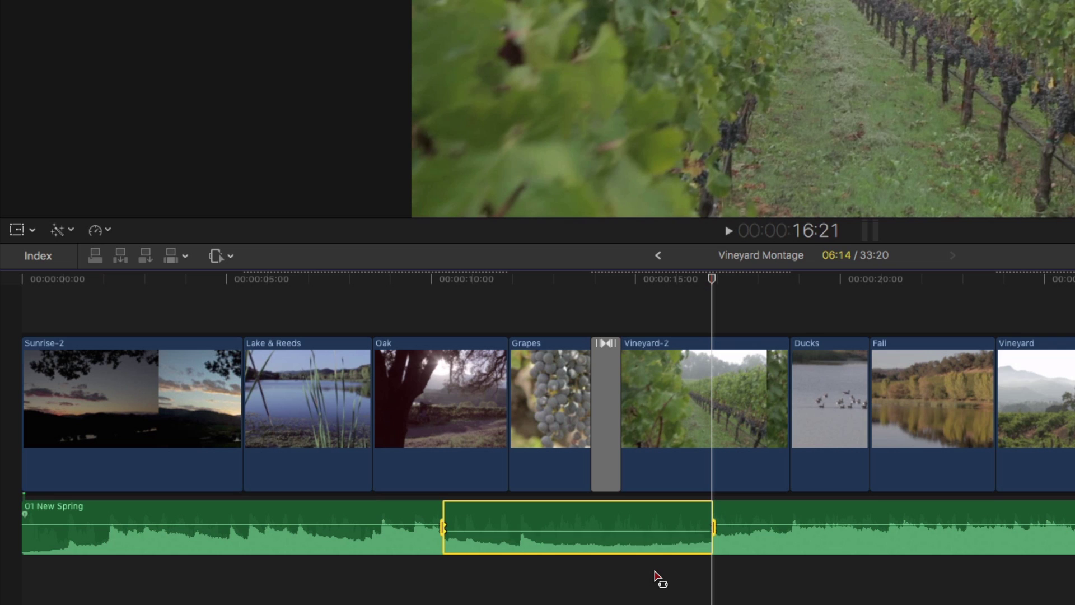
pyautogui.hotkey('ctrl', '-')
pyautogui.hotkey('ctrl', '=')
pyautogui.hotkey('ctrl', '=')
pyautogui.hotkey('ctrl', '=')
pyautogui.hotkey('ctrl', '=')
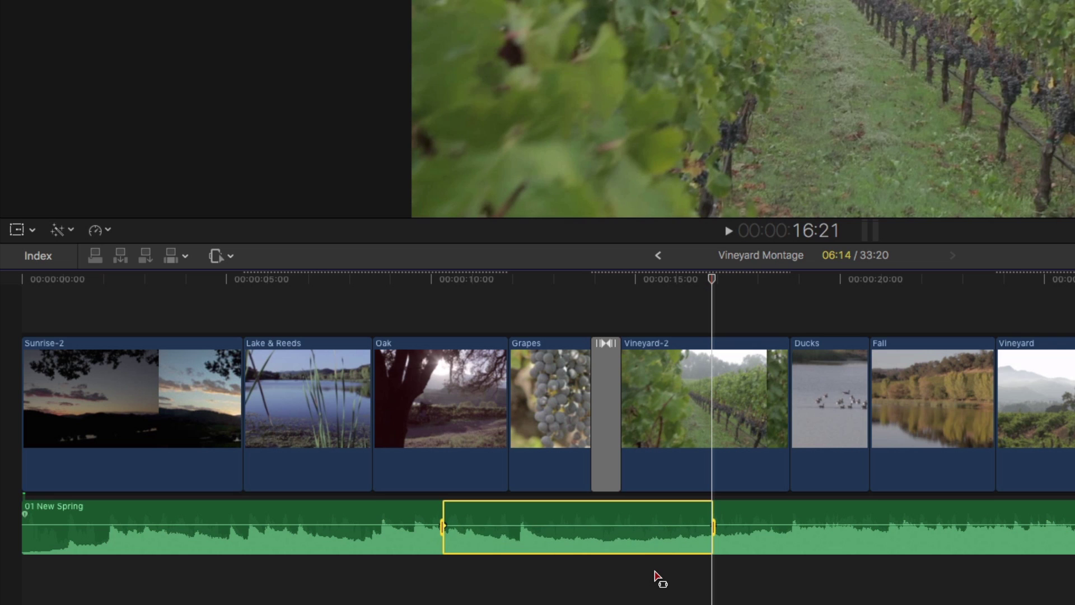
pyautogui.hotkey('ctrl', '=')
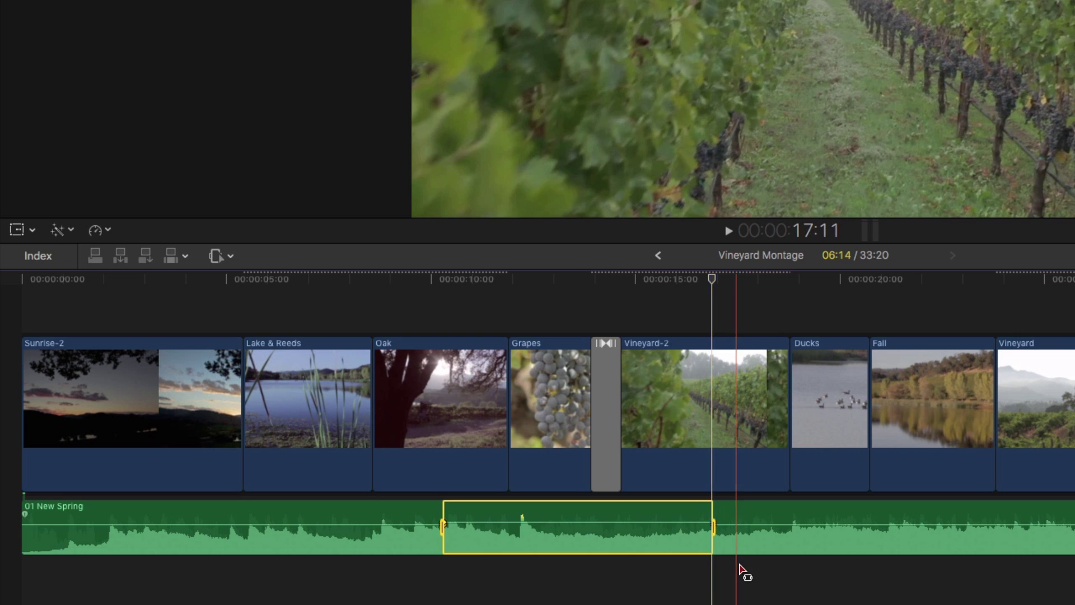
pyautogui.click(738, 567)
pyautogui.press('super+z')
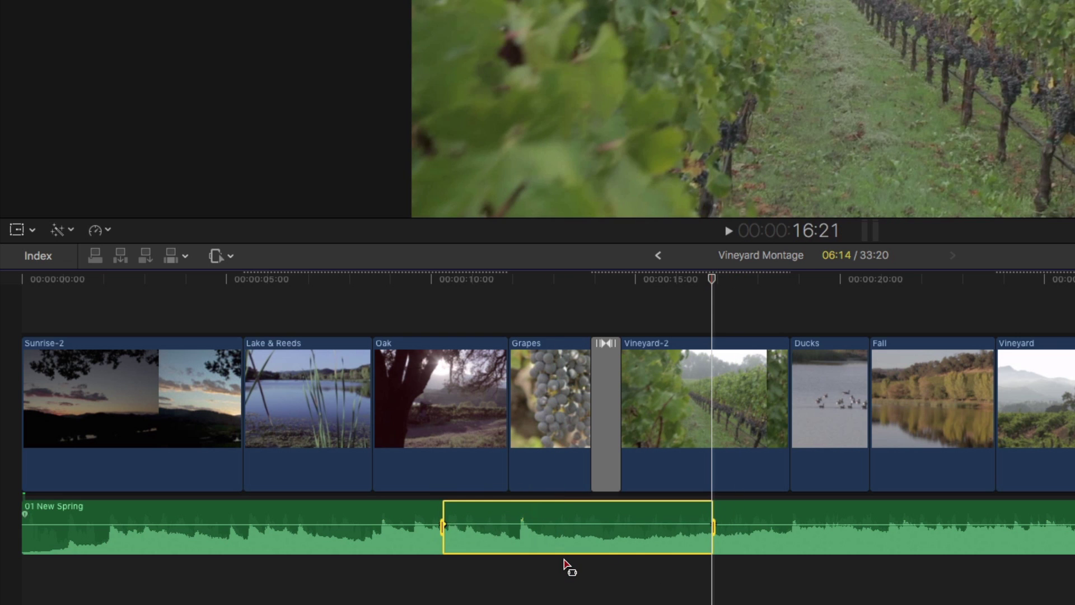
pyautogui.press('super+z')
pyautogui.press('super+z')
pyautogui.press('super+z')
pyautogui.press('super+z')
pyautogui.press('super+z')
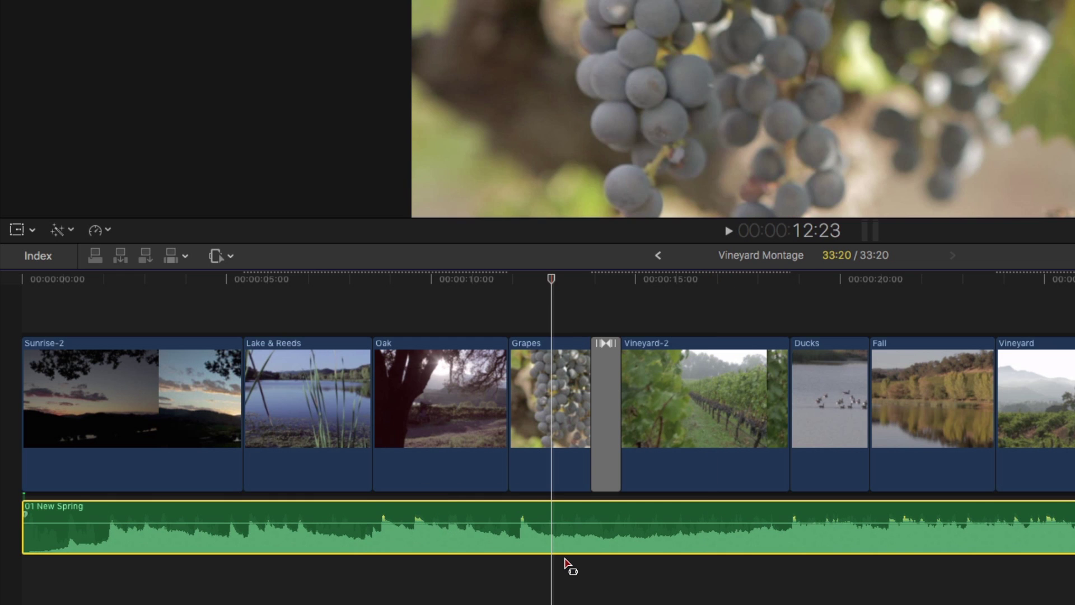
# - Mark the music from late Oak to Ducks, then play back from Oak to hear it
pyautogui.click(577, 570)
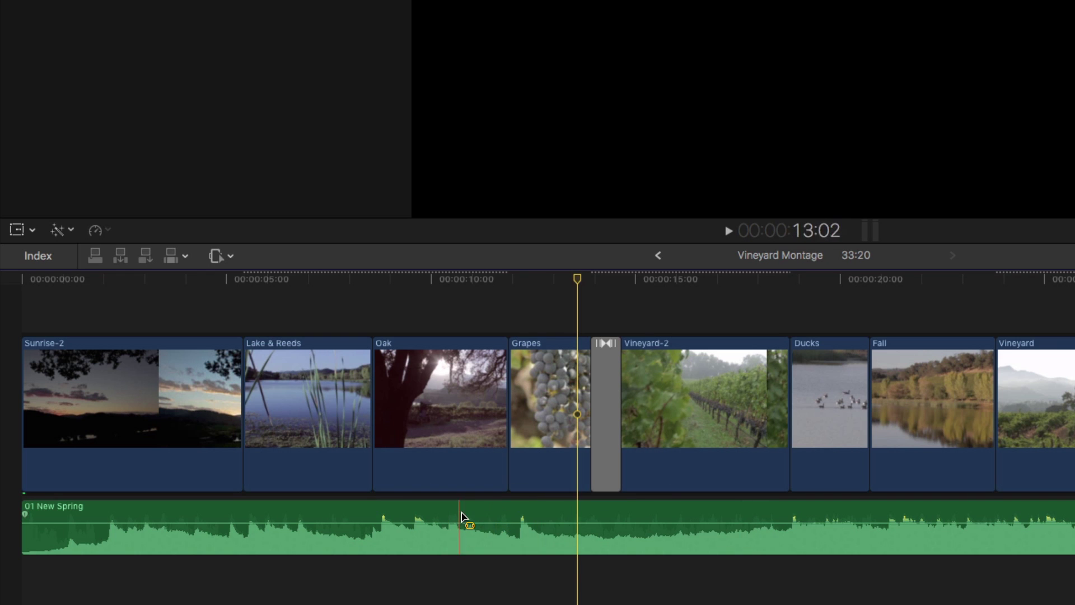
pyautogui.moveTo(463, 516); pyautogui.dragTo(832, 548)
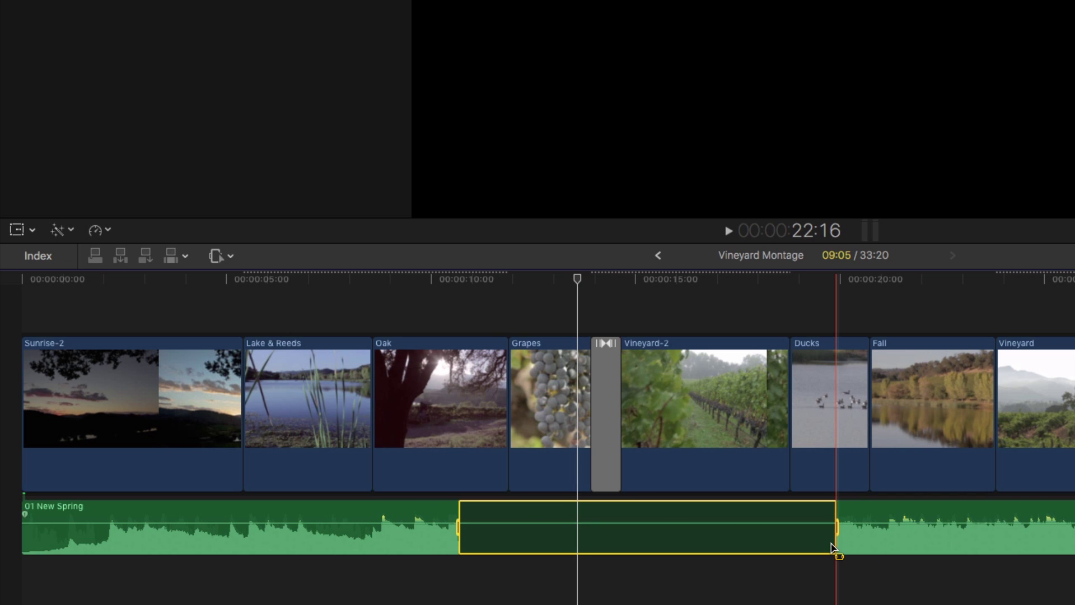
pyautogui.click(655, 575)
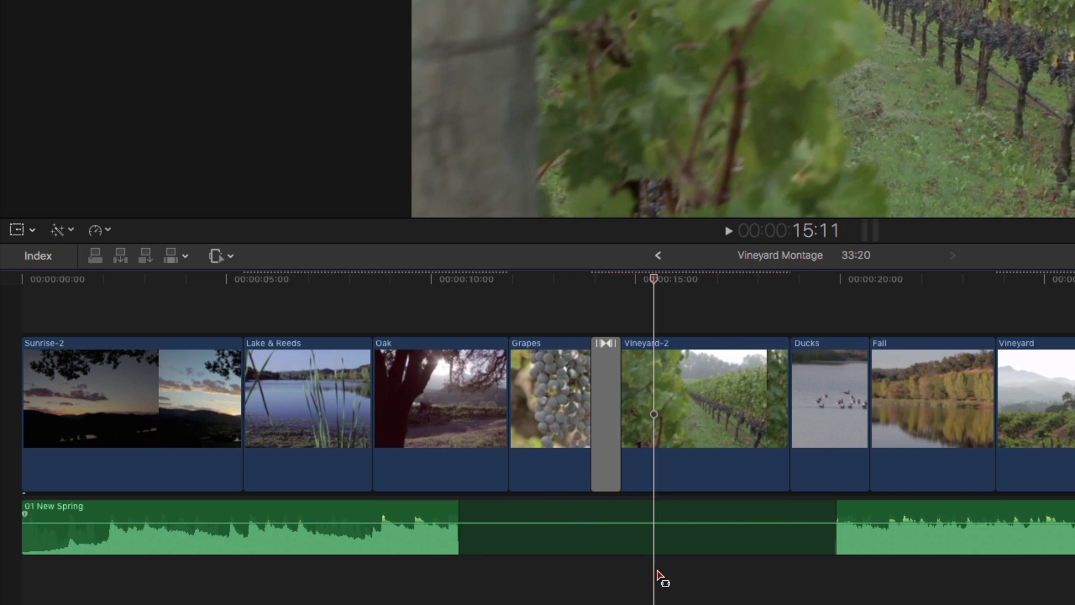
pyautogui.click(413, 297)
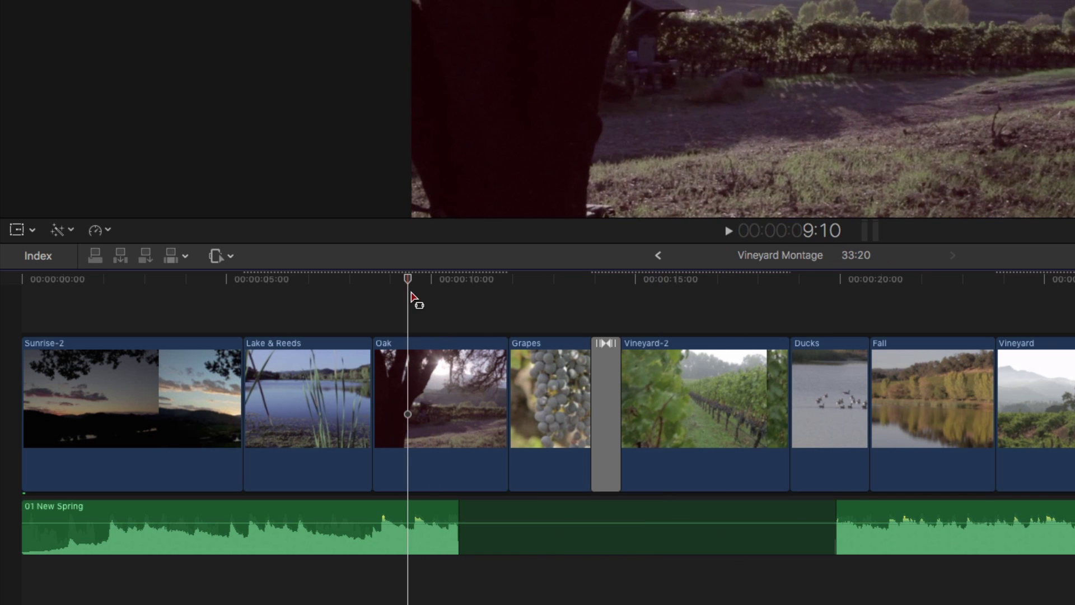
pyautogui.press('space')
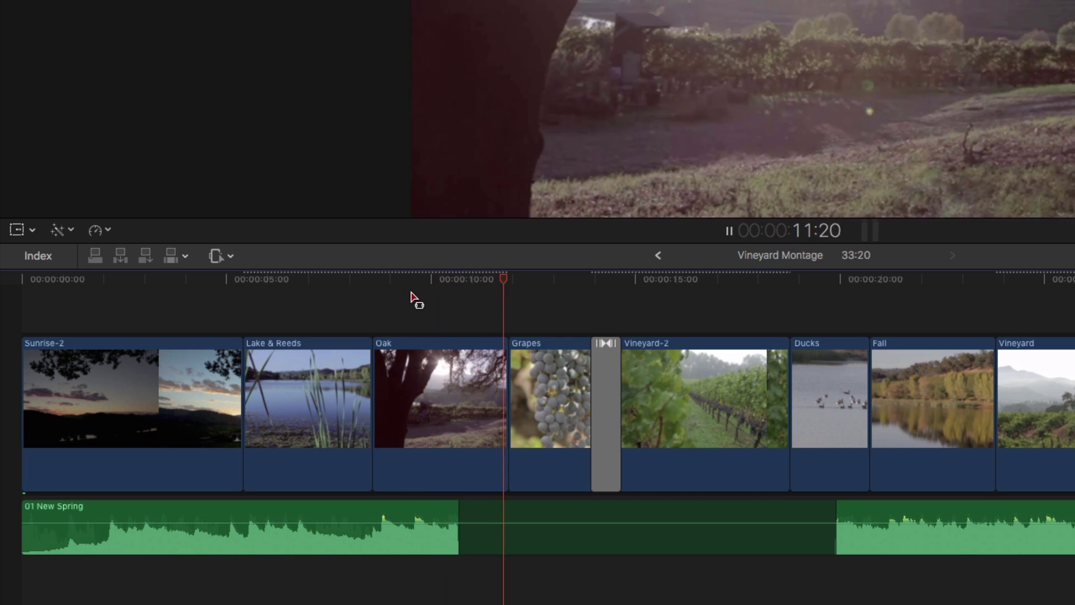
pyautogui.press('space')
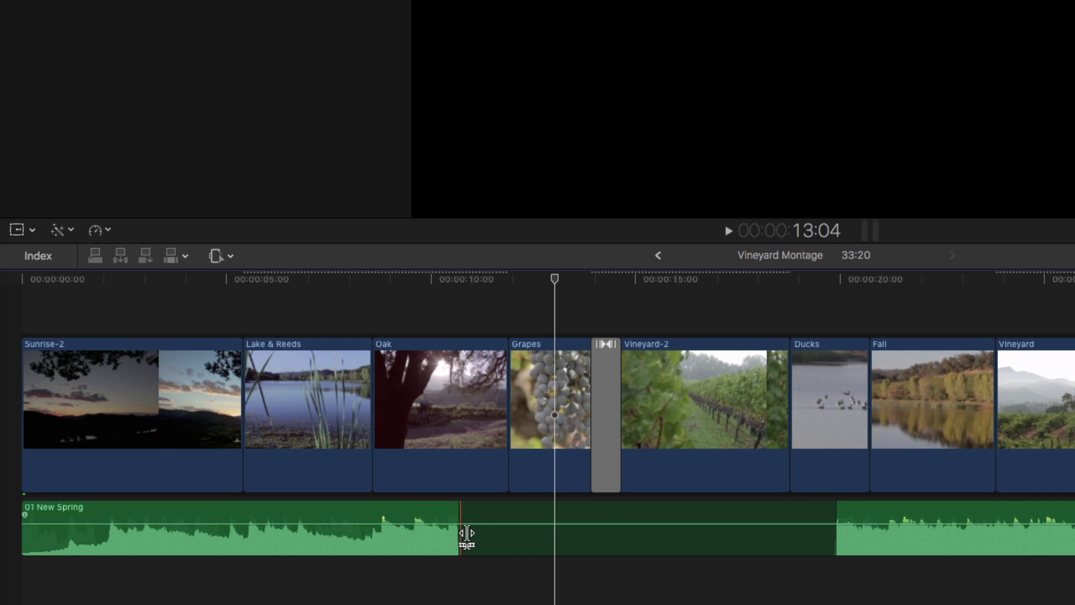
# - Undo the music edits so the full 01 New Spring waveform is restored without a gap
pyautogui.moveTo(467, 533); pyautogui.dragTo(531, 529)
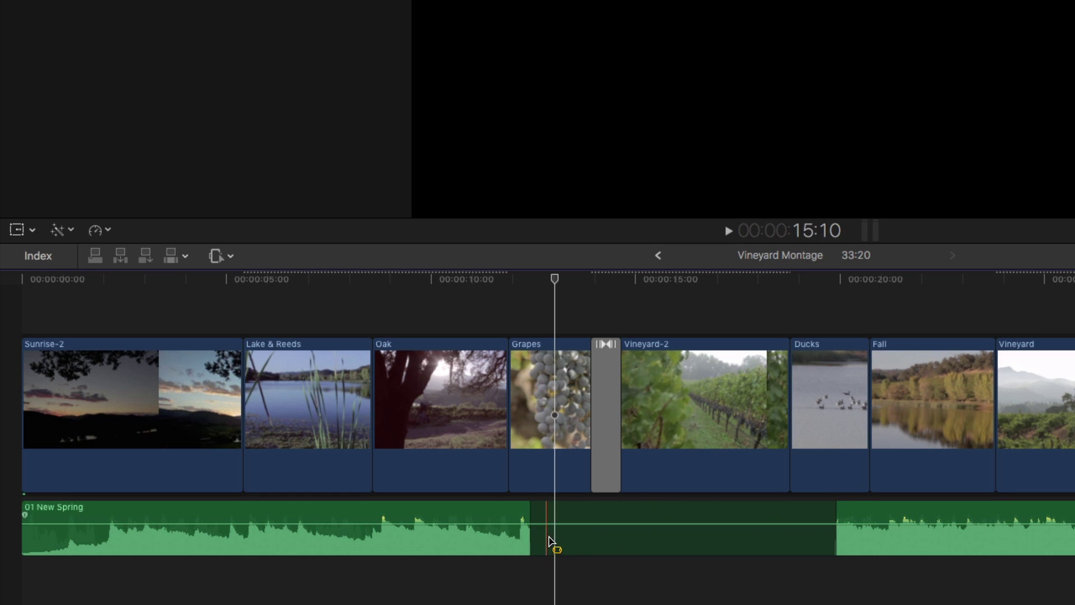
pyautogui.press('super+z')
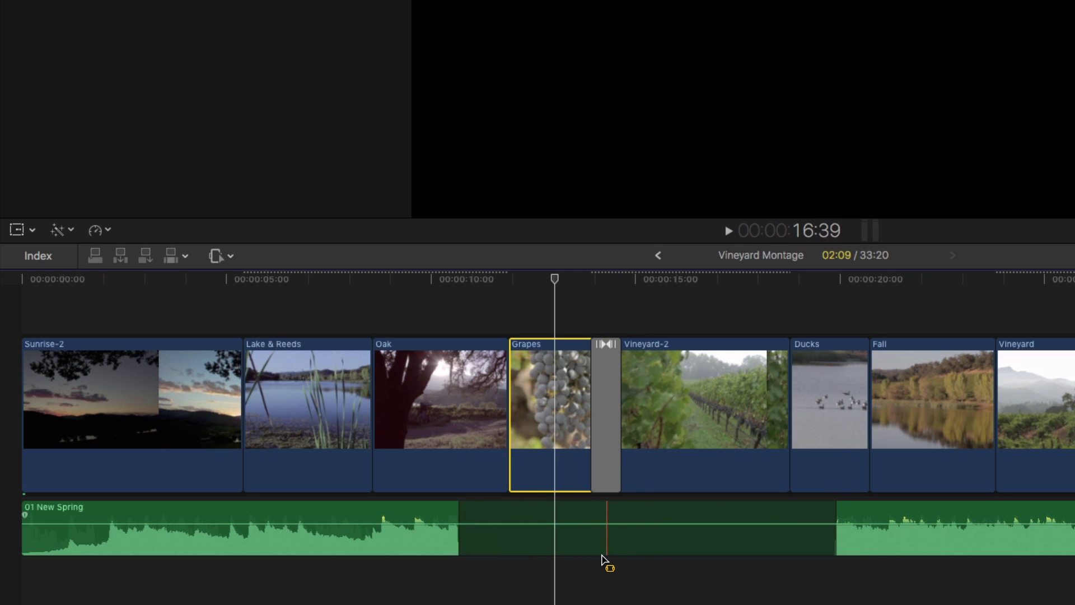
pyautogui.press('super+z')
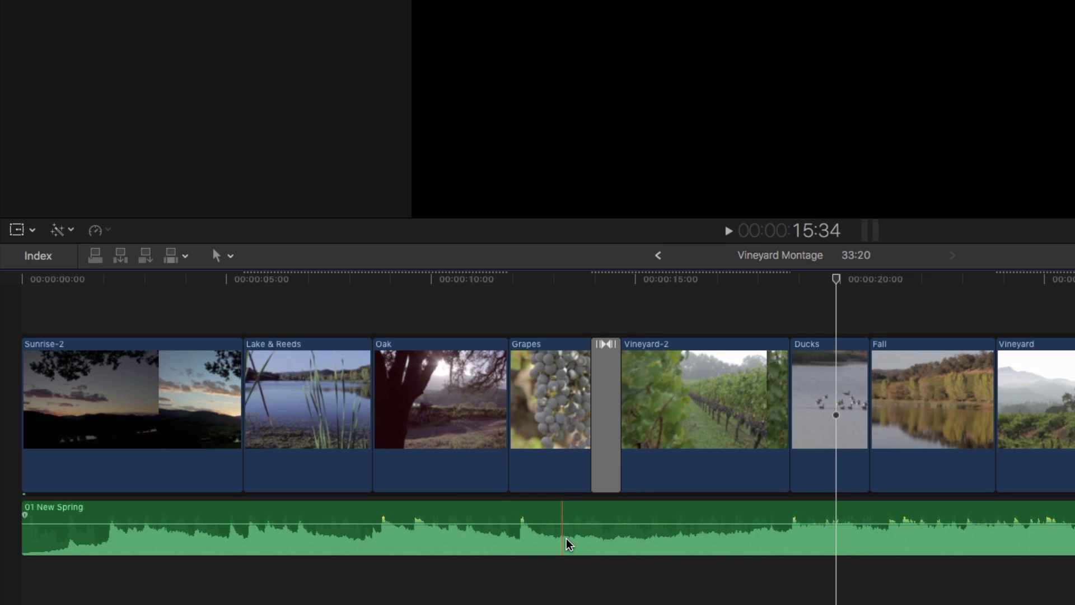
# - Expand the music's audio components, lower it under Grapes through Vineyard-2, and lengthen both fades
pyautogui.rightClick(564, 541)
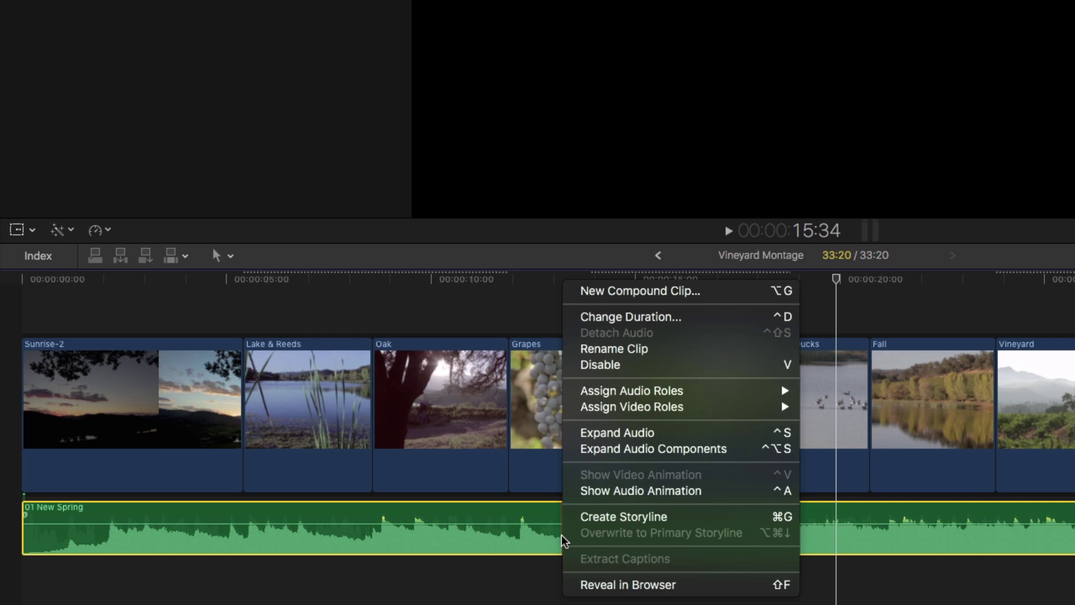
pyautogui.click(630, 452)
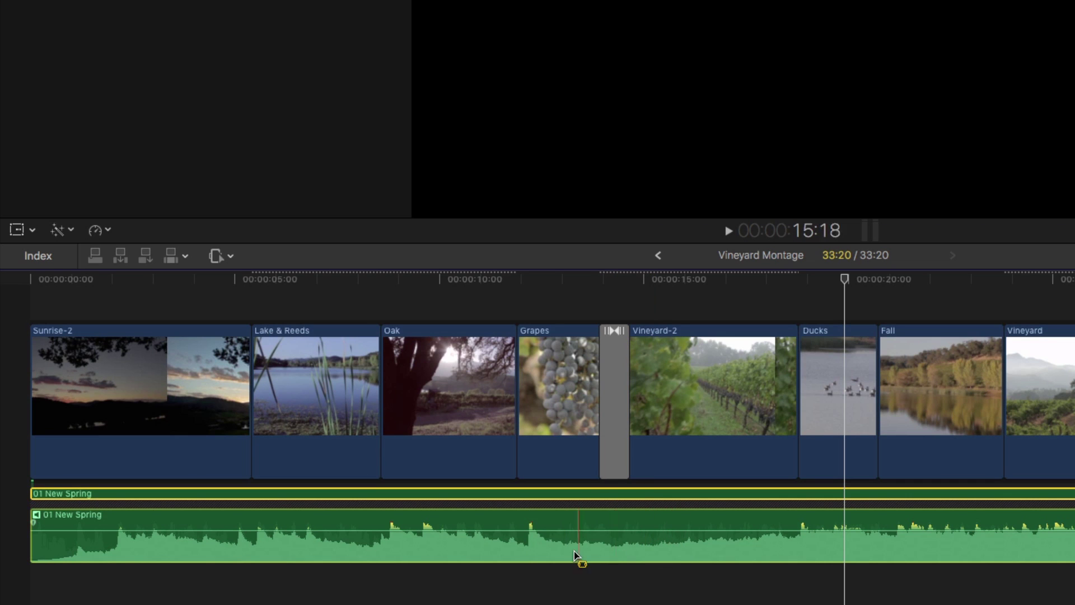
pyautogui.moveTo(528, 550); pyautogui.dragTo(776, 558)
pyautogui.hotkey('ctrl', '-')
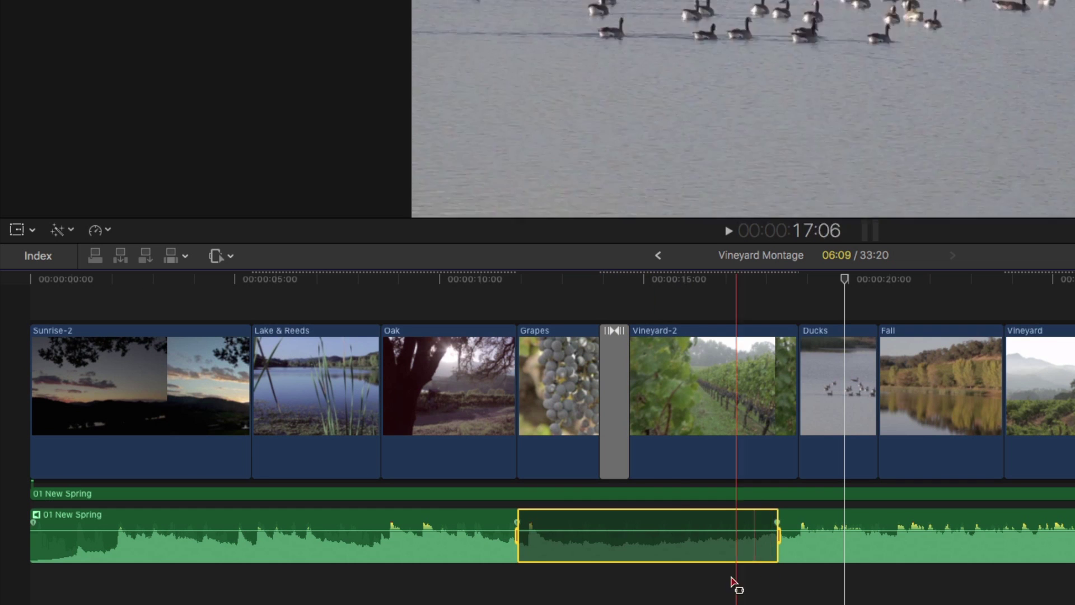
pyautogui.click(690, 594)
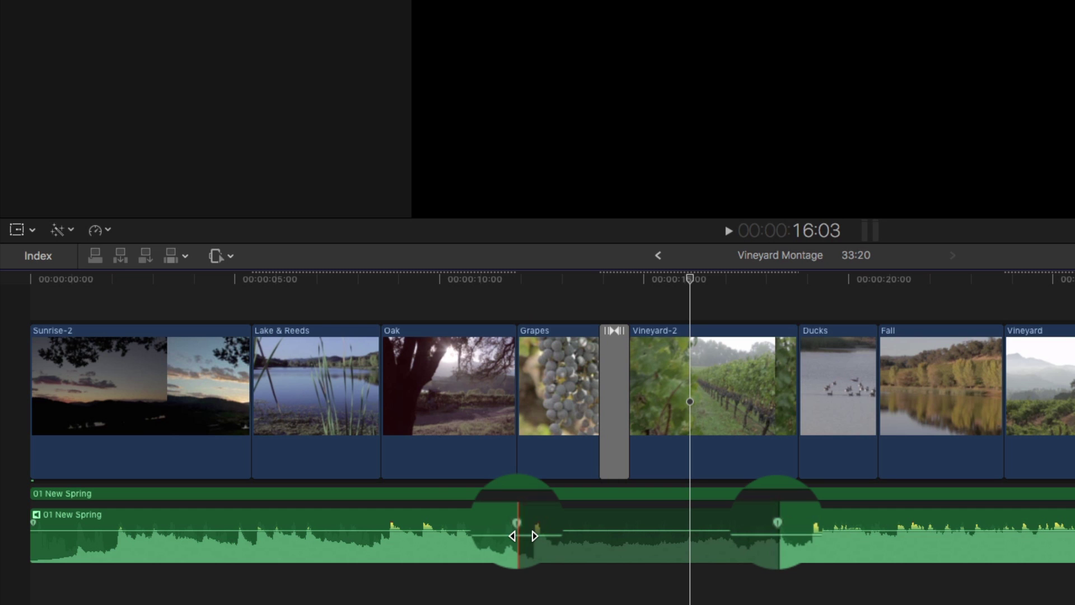
pyautogui.moveTo(520, 536); pyautogui.dragTo(498, 543)
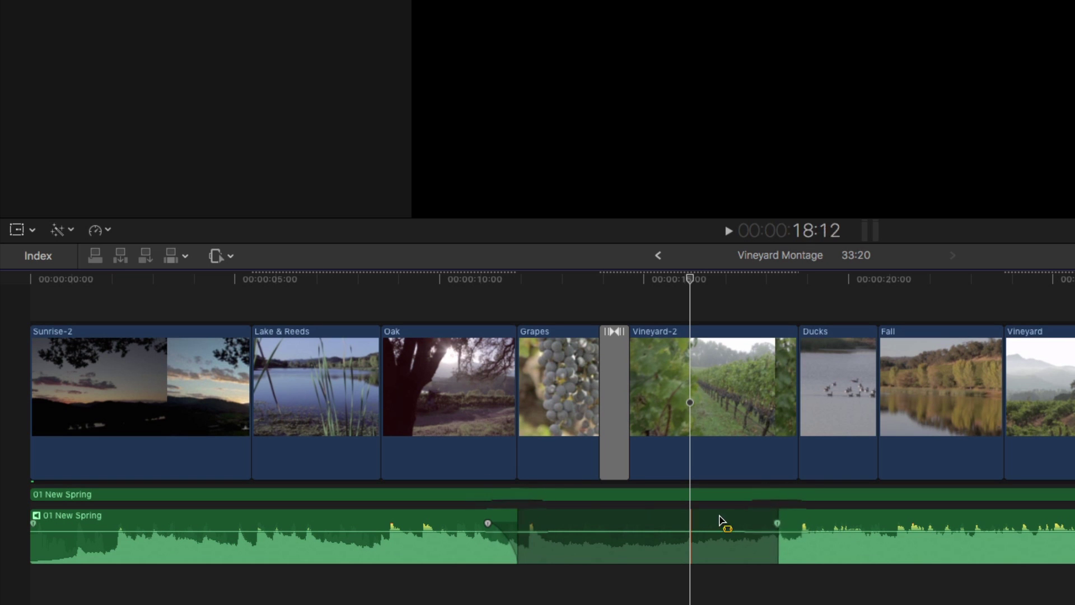
pyautogui.moveTo(784, 531); pyautogui.dragTo(820, 530)
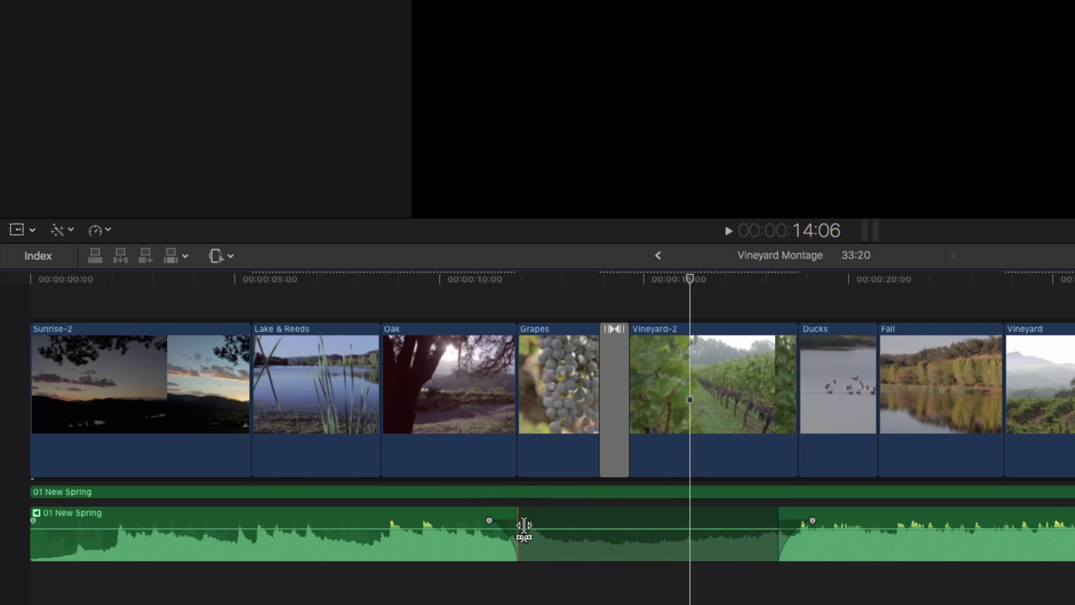
# - Move the lowered section's start later so its fade-down begins a bit later
pyautogui.moveTo(523, 528); pyautogui.dragTo(556, 533)
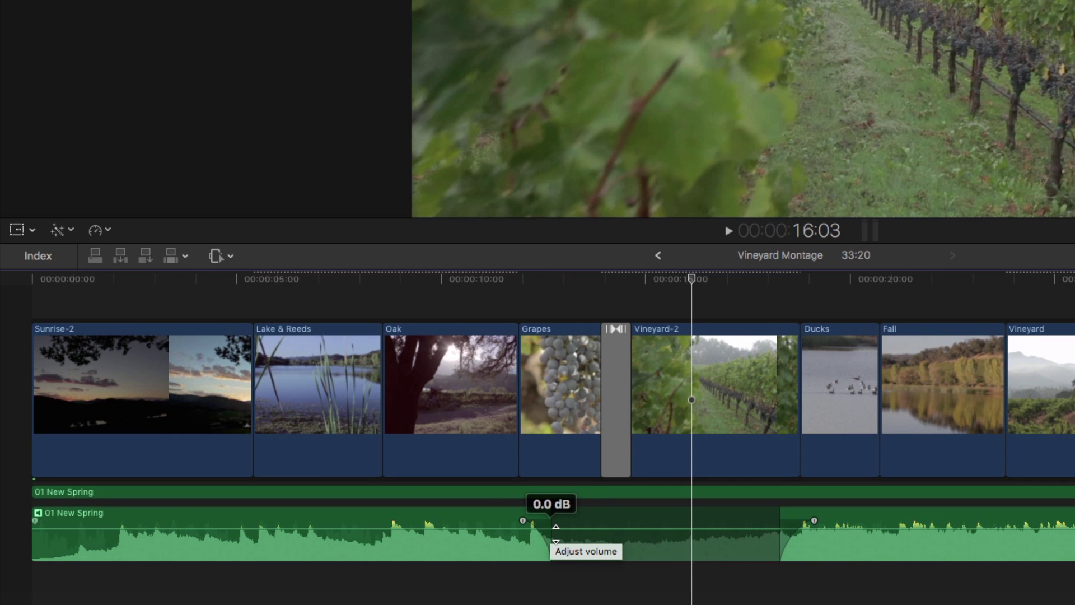
pyautogui.scroll(2, 554, 534)
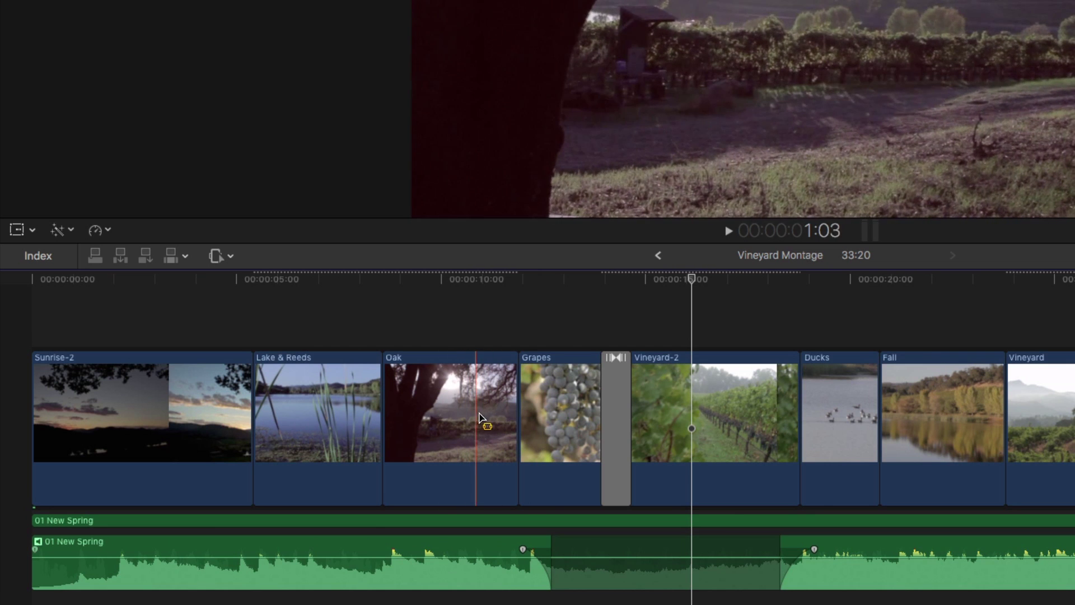
# - Mark Oak through Vineyard-2 and paste the copy after Vineyard-3, making the project 40:09
pyautogui.moveTo(471, 421); pyautogui.dragTo(737, 429)
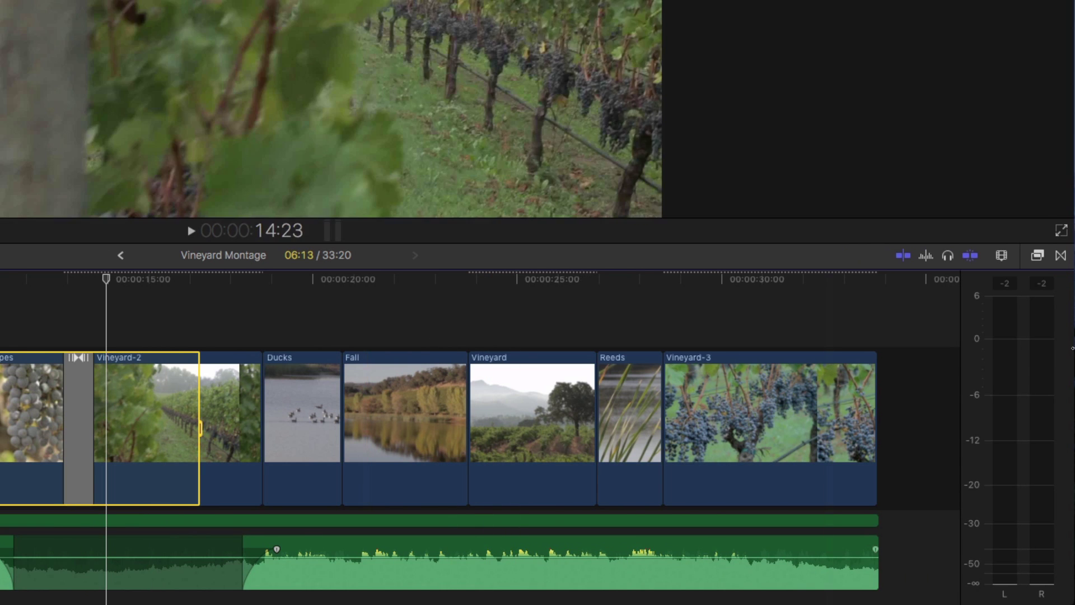
pyautogui.click(884, 330)
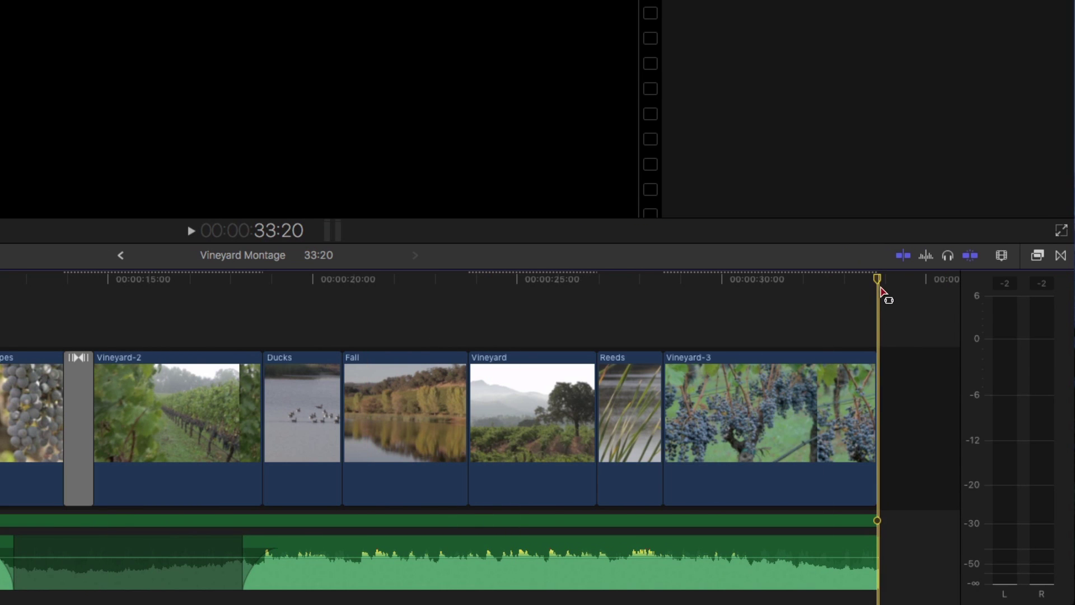
pyautogui.press('super+v')
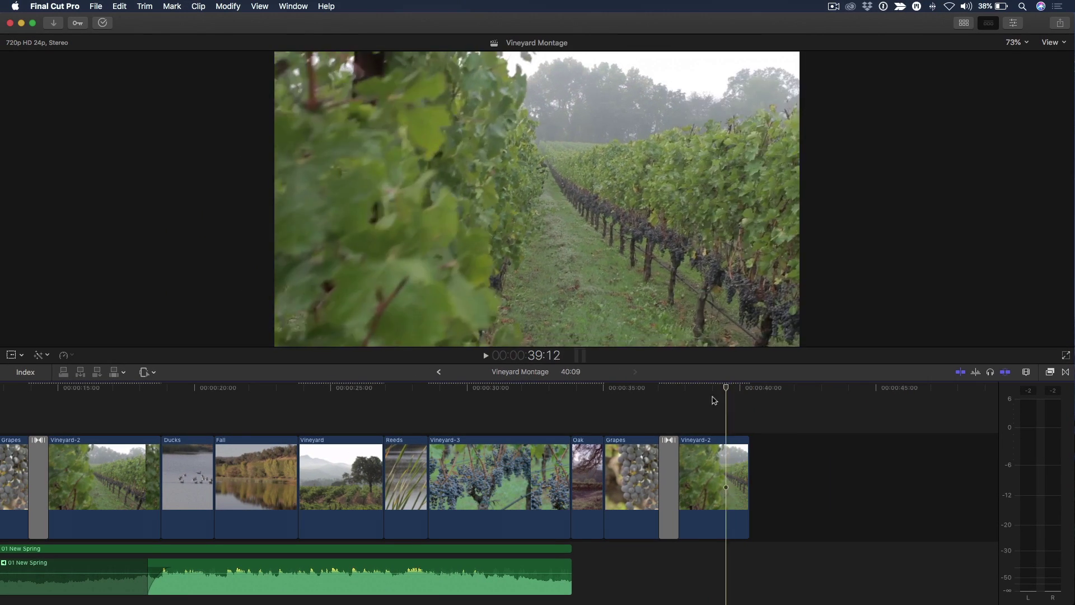
# - Preview the pasted Oak, Grapes and Vineyard-2 copies, then undo the paste and fit the 33:20 project
pyautogui.click(604, 420)
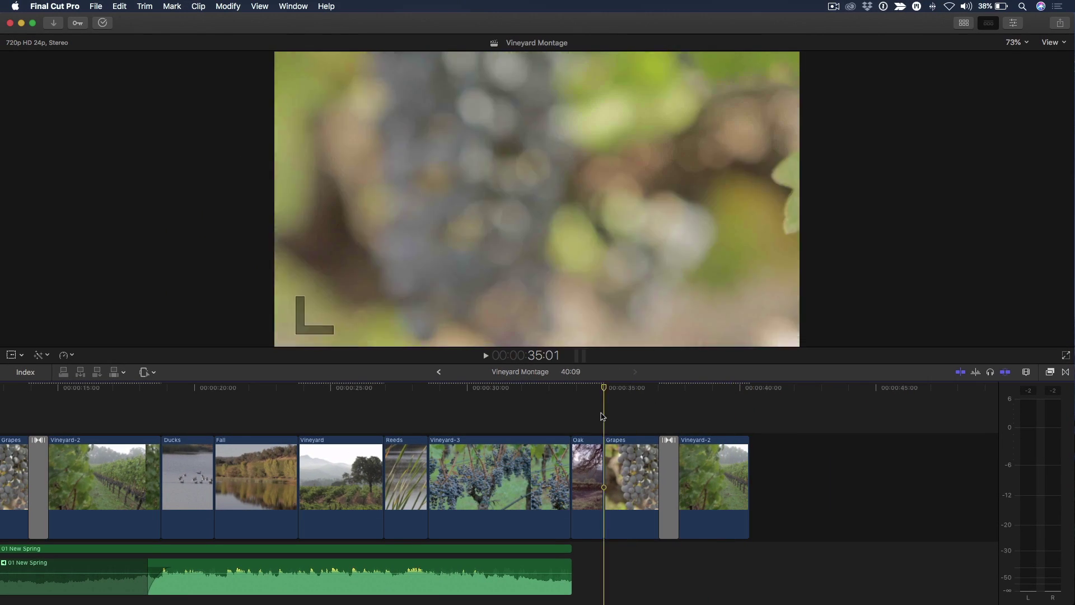
pyautogui.click(705, 423)
pyautogui.click(613, 433)
pyautogui.click(596, 426)
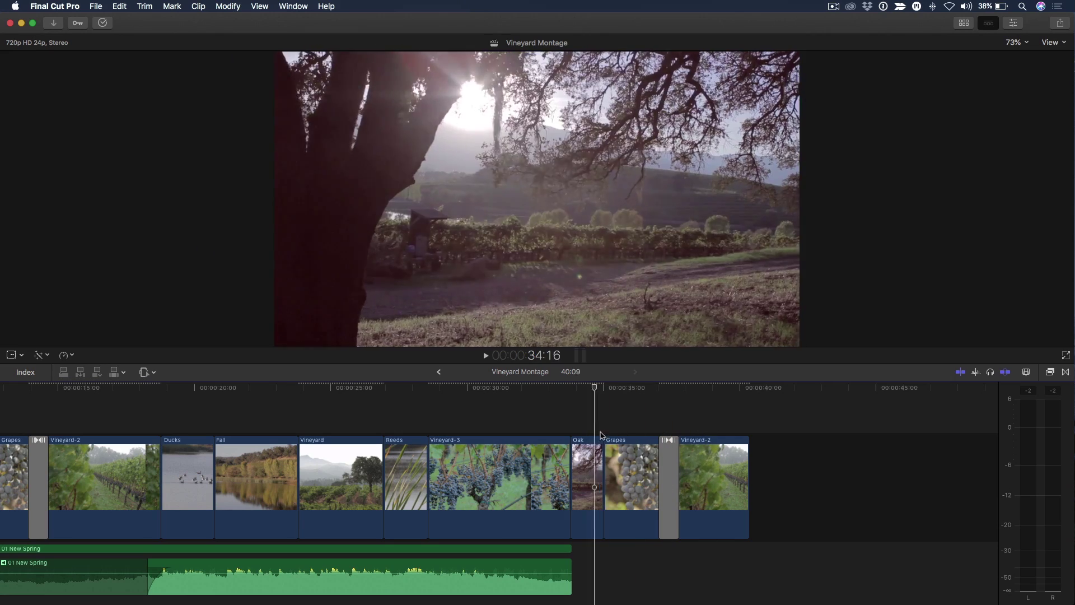
pyautogui.click(588, 425)
pyautogui.click(679, 426)
pyautogui.click(647, 431)
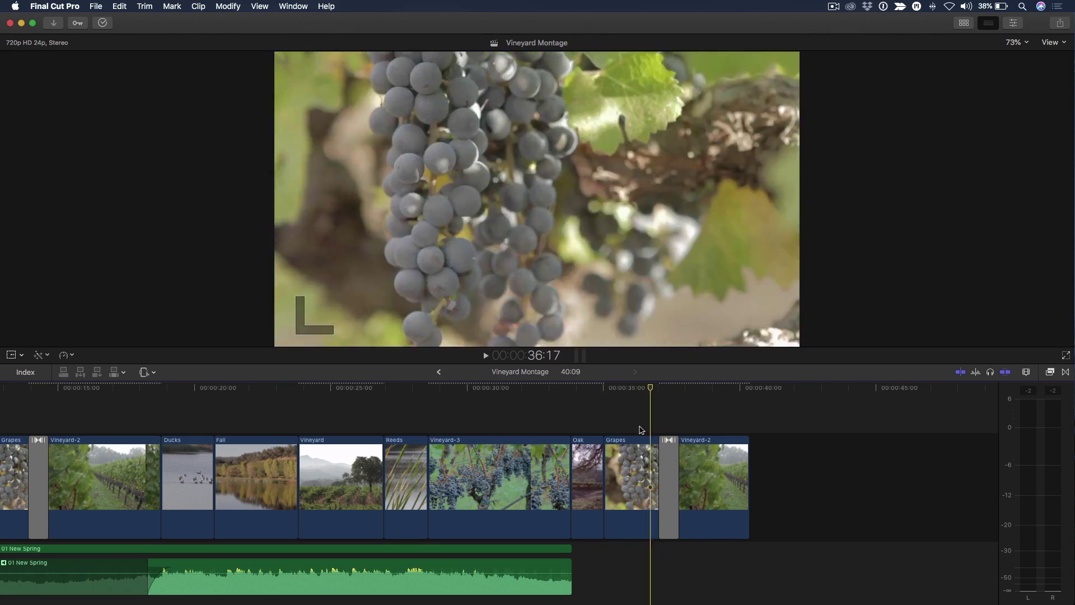
pyautogui.click(598, 431)
pyautogui.click(630, 431)
pyautogui.click(678, 428)
pyautogui.click(596, 434)
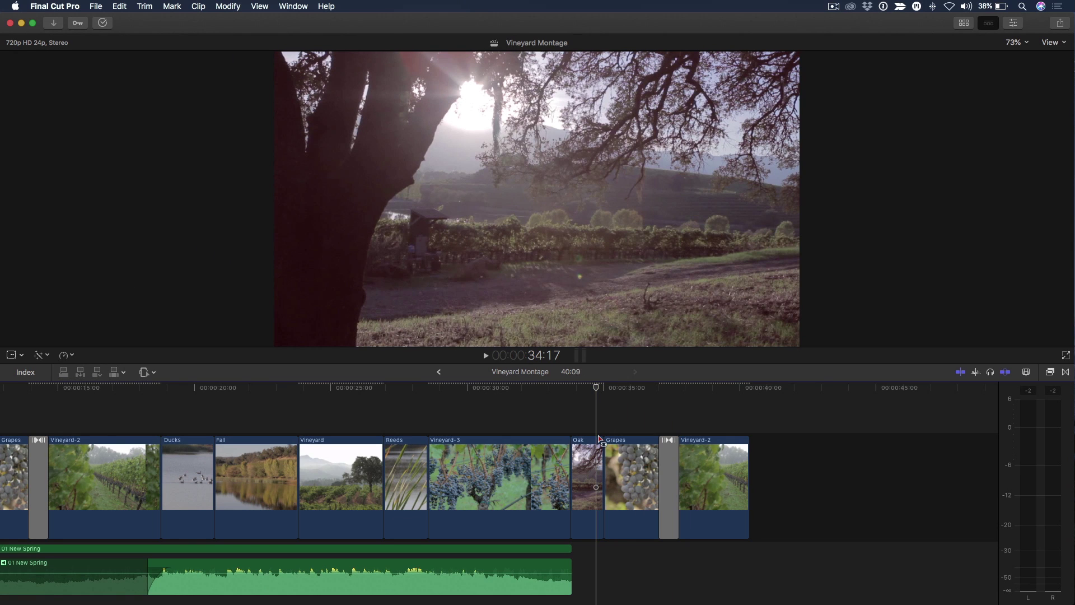
pyautogui.press('super+z')
pyautogui.hotkey('shift', 'z')
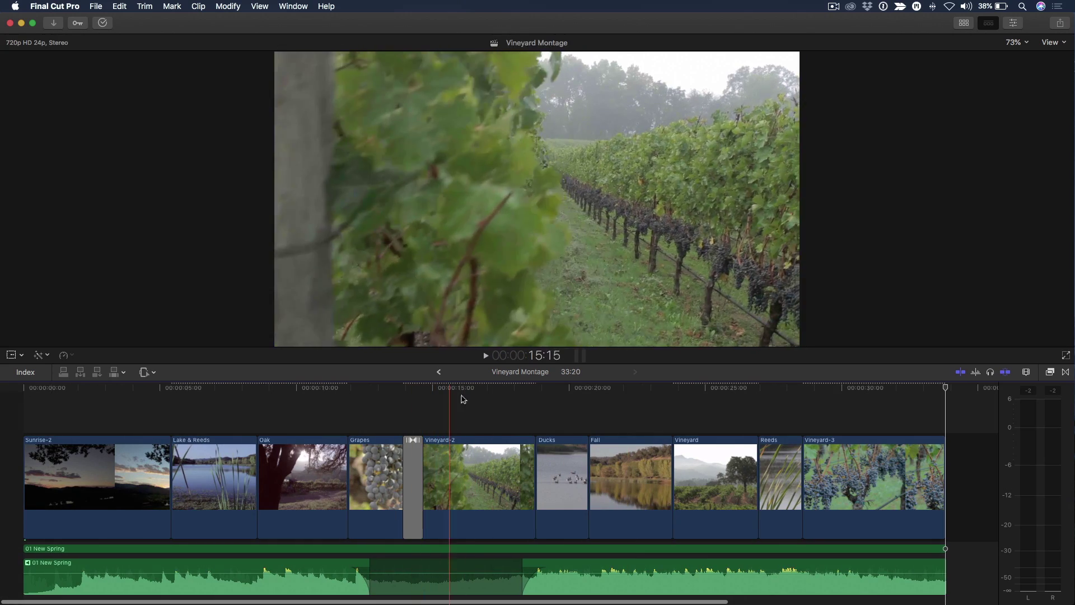
# - Paste Oak, Grapes and Vineyard-2 as connected clips at about 4:05, breaking apart the transition
pyautogui.click(141, 403)
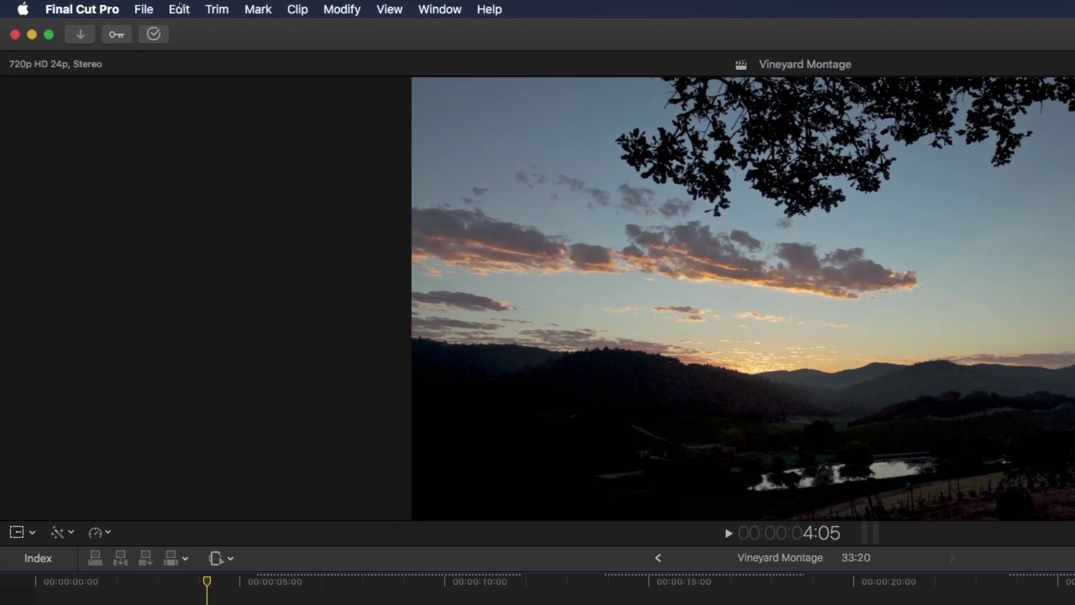
pyautogui.click(158, 8)
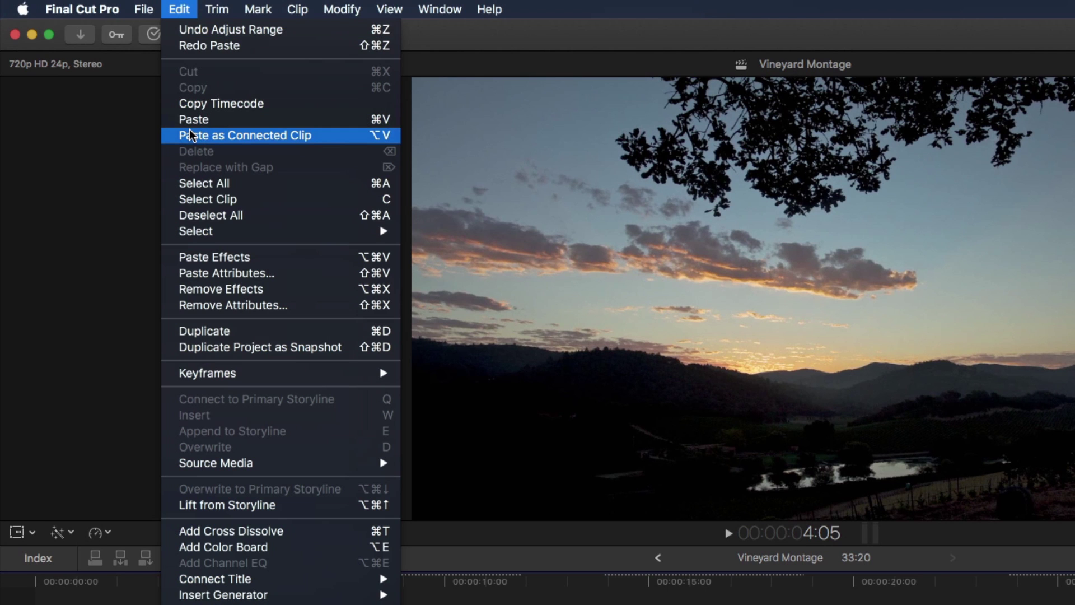
pyautogui.click(263, 504)
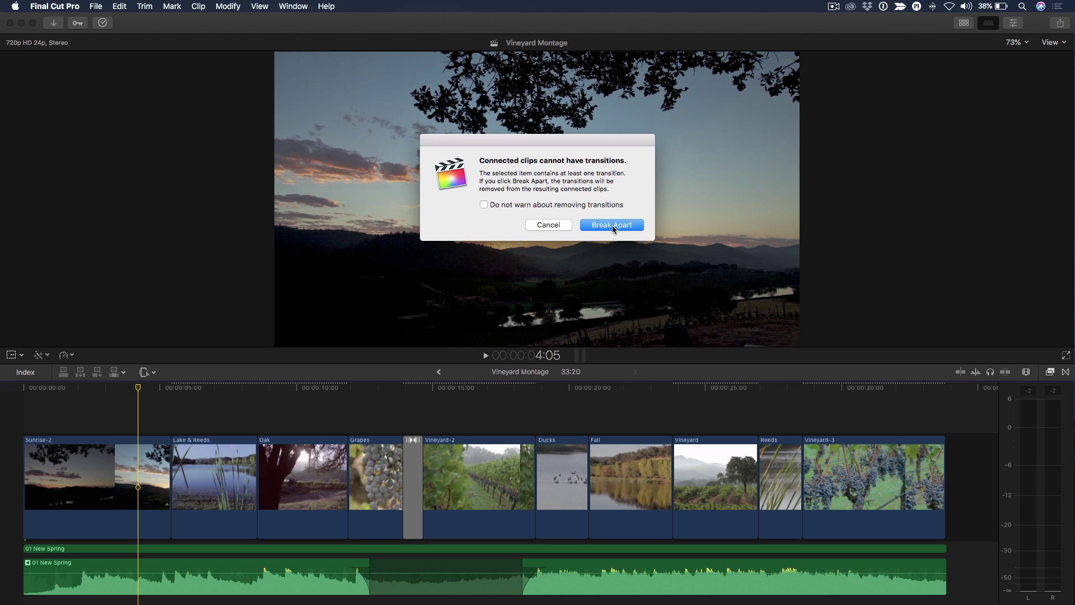
pyautogui.click(619, 228)
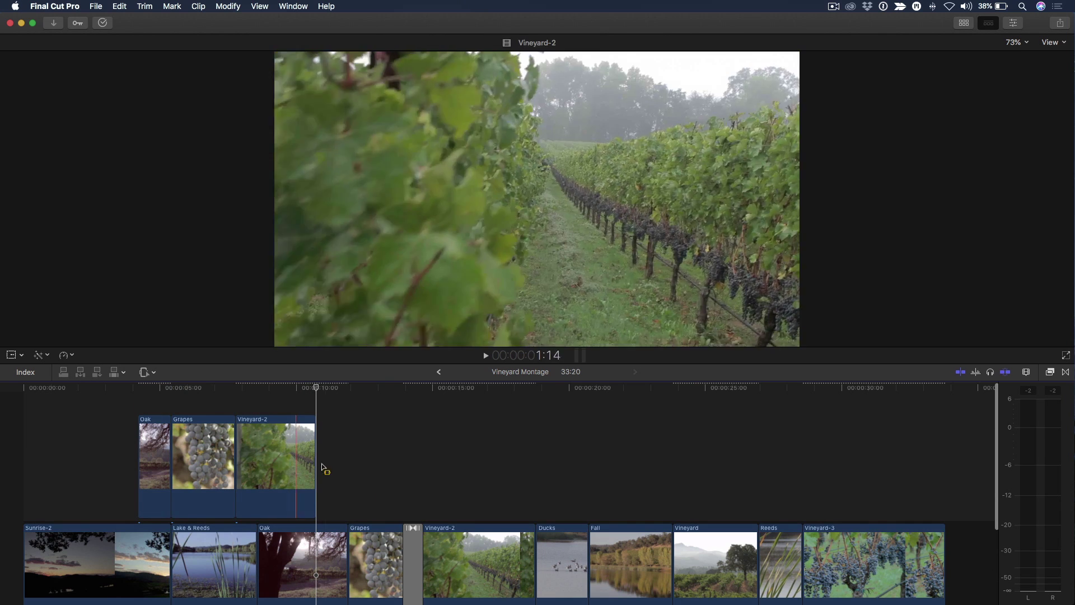
# - Add a cross dissolve at the edit between the connected Grapes and Vineyard-2 clips
pyautogui.scroll(-1, 347, 471)
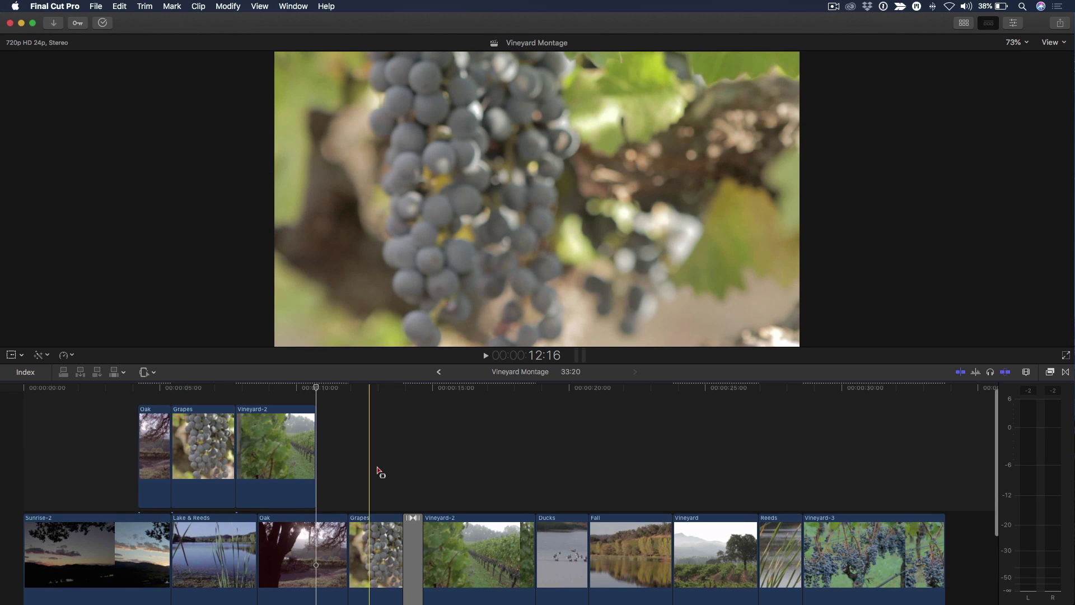
pyautogui.click(413, 560)
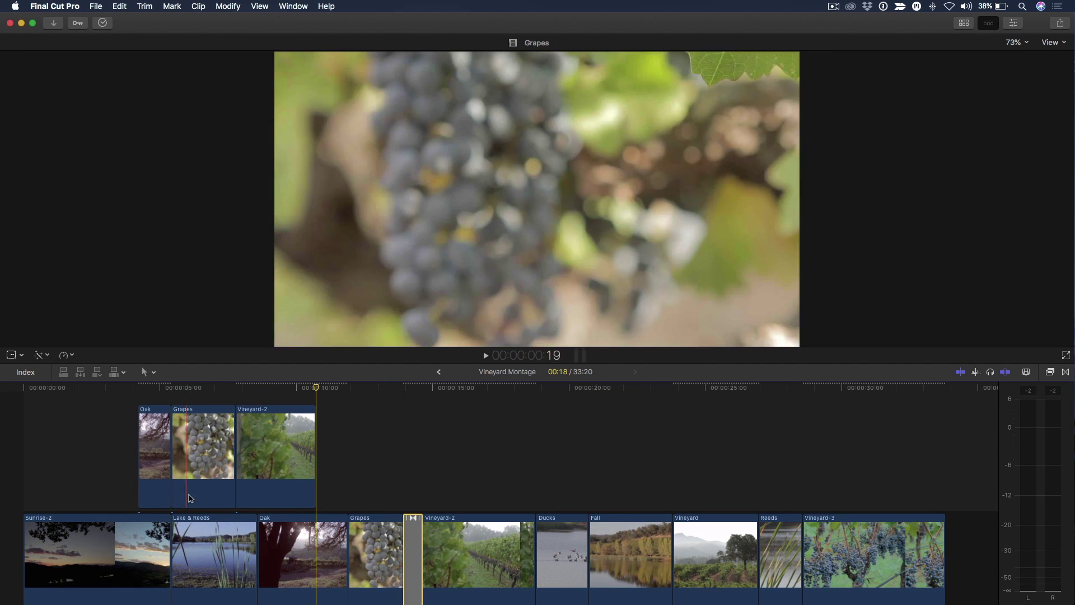
pyautogui.click(244, 461)
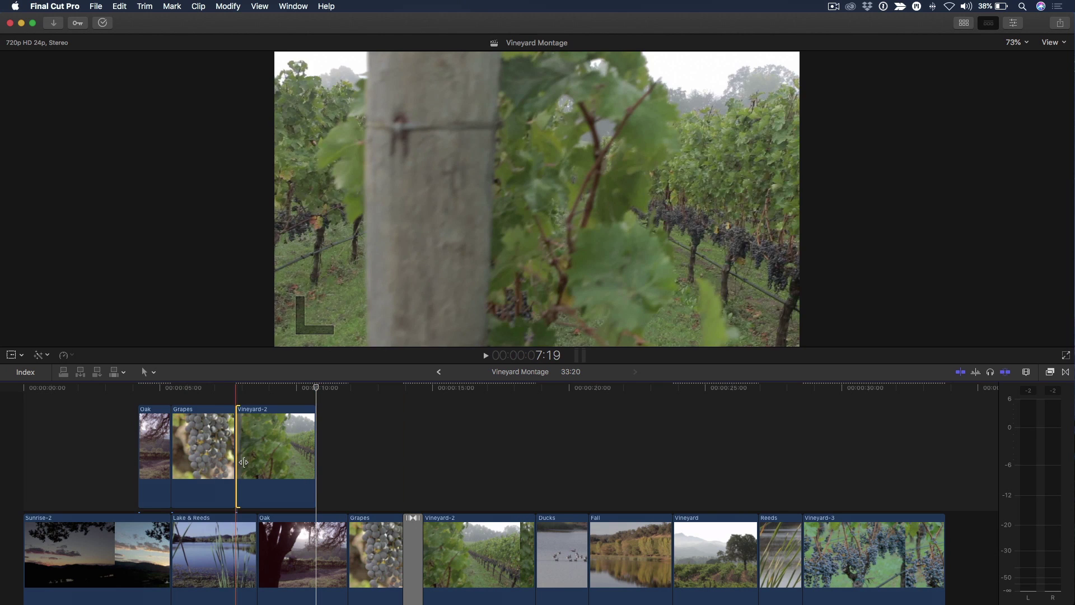
pyautogui.press('super+t')
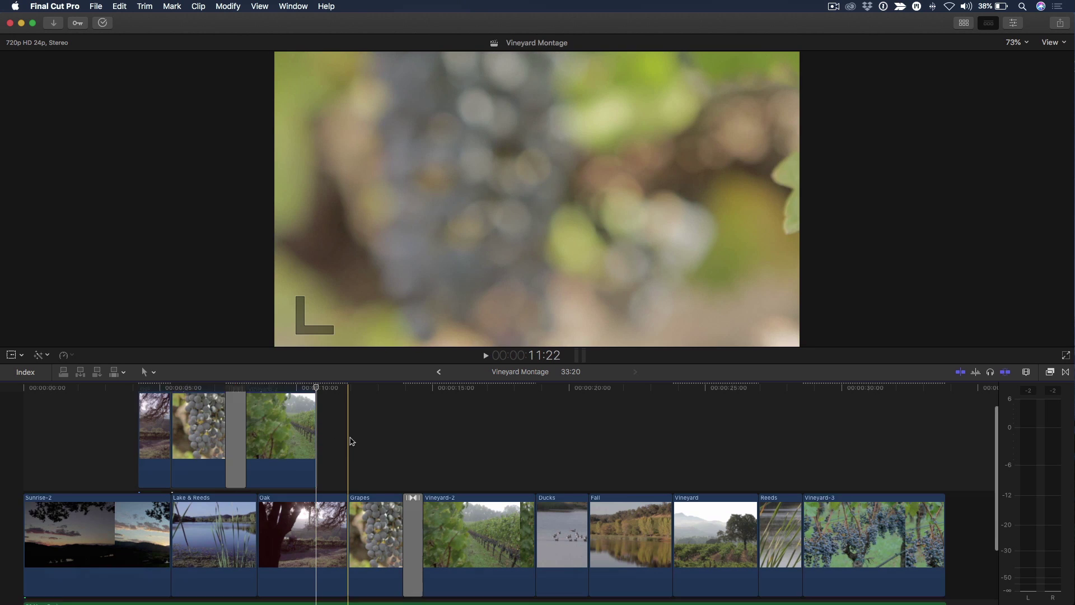
pyautogui.scroll(-3, 351, 442)
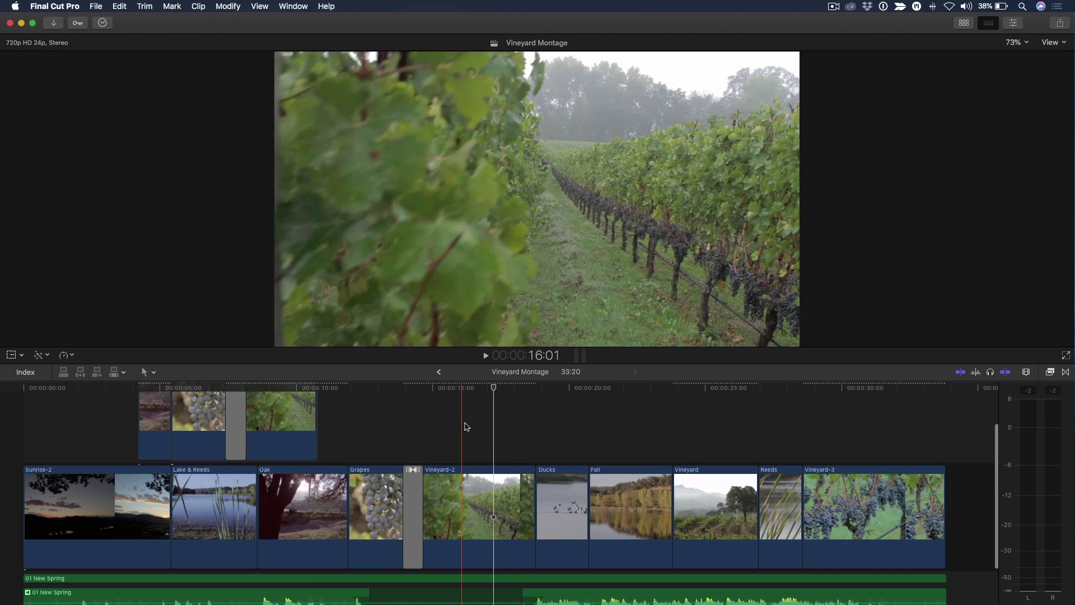
pyautogui.press('alt+super+s')
pyautogui.press('r')
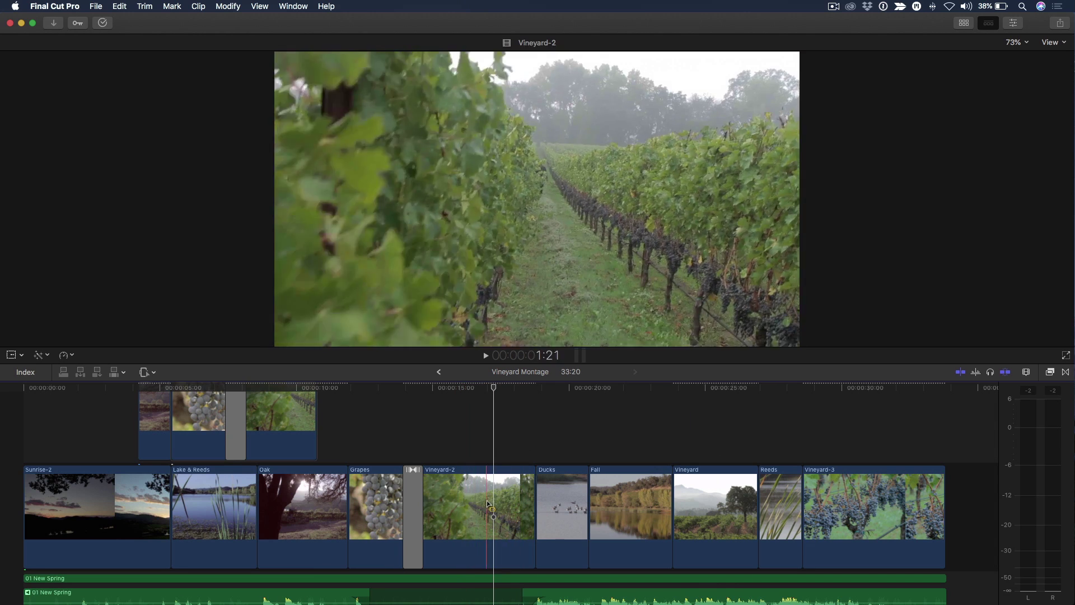
pyautogui.moveTo(467, 498); pyautogui.dragTo(632, 501)
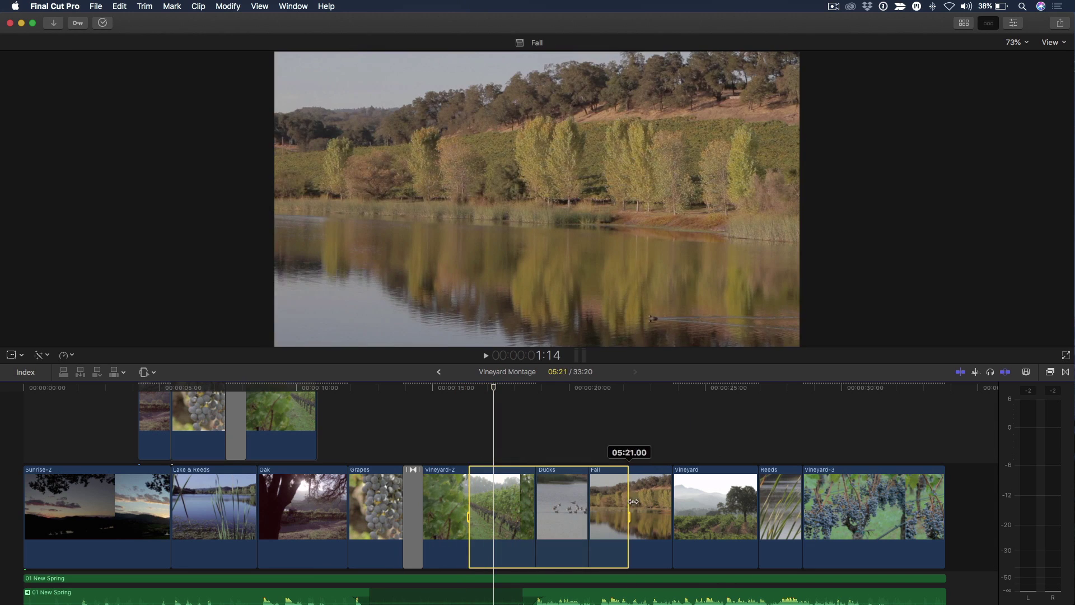
pyautogui.press('BackSpace')
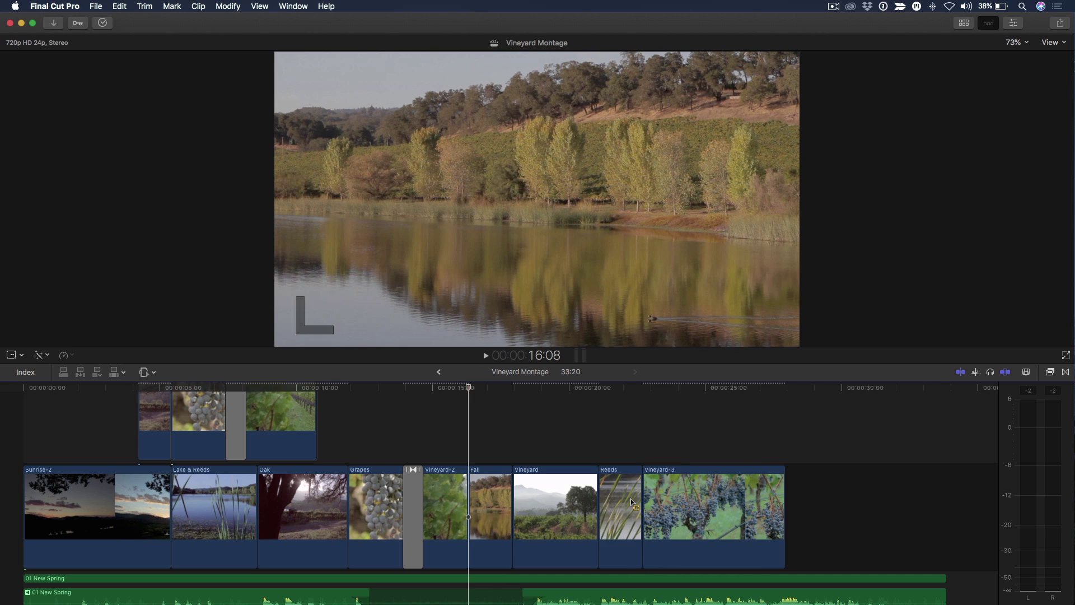
pyautogui.press('super+z')
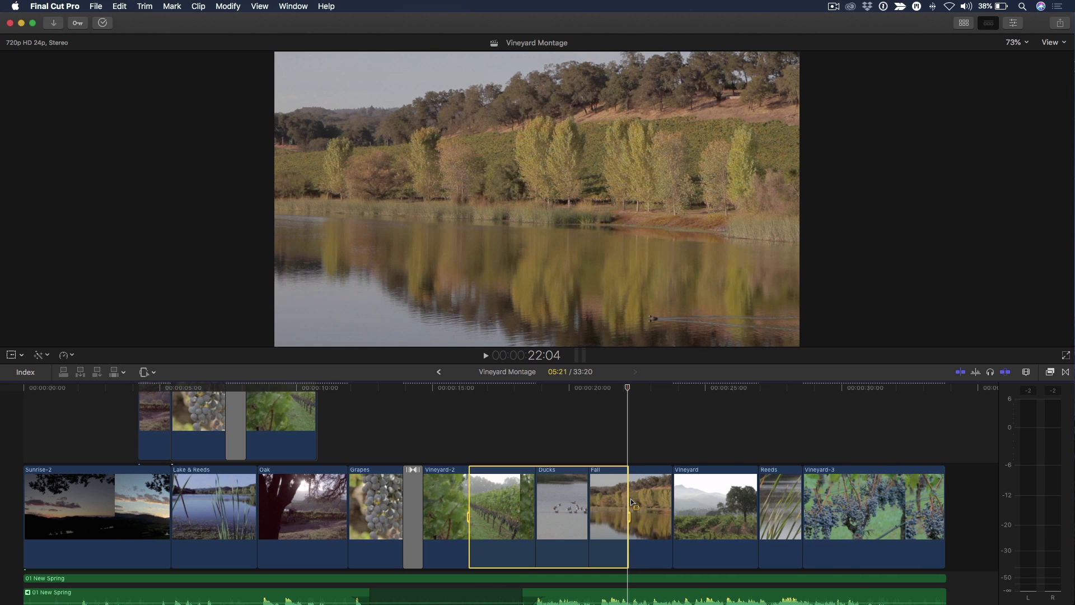
pyautogui.hotkey('shift', 'BackSpace')
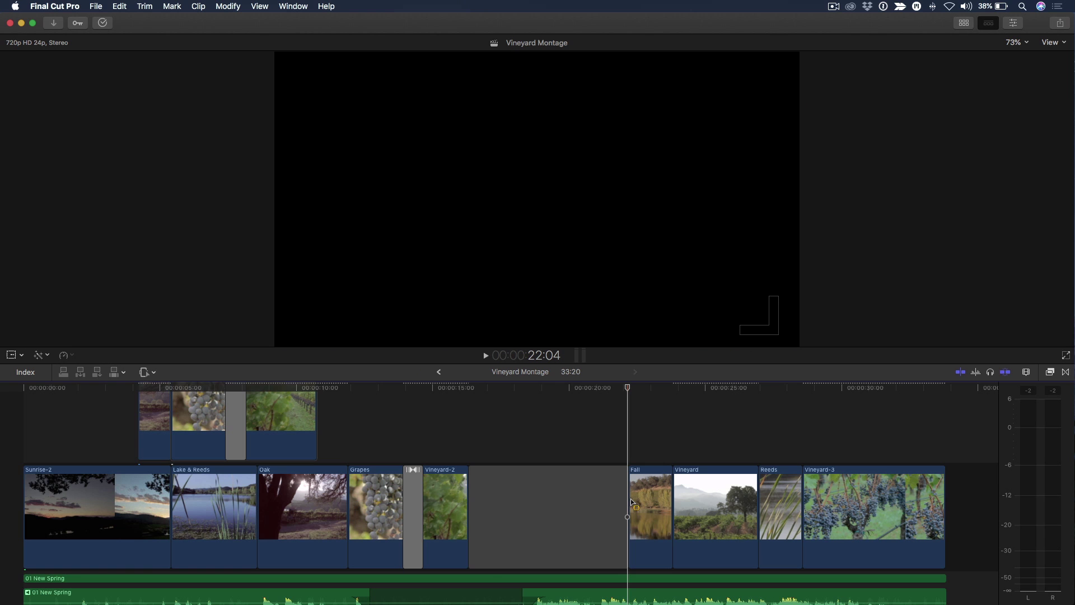
pyautogui.press('super+z')
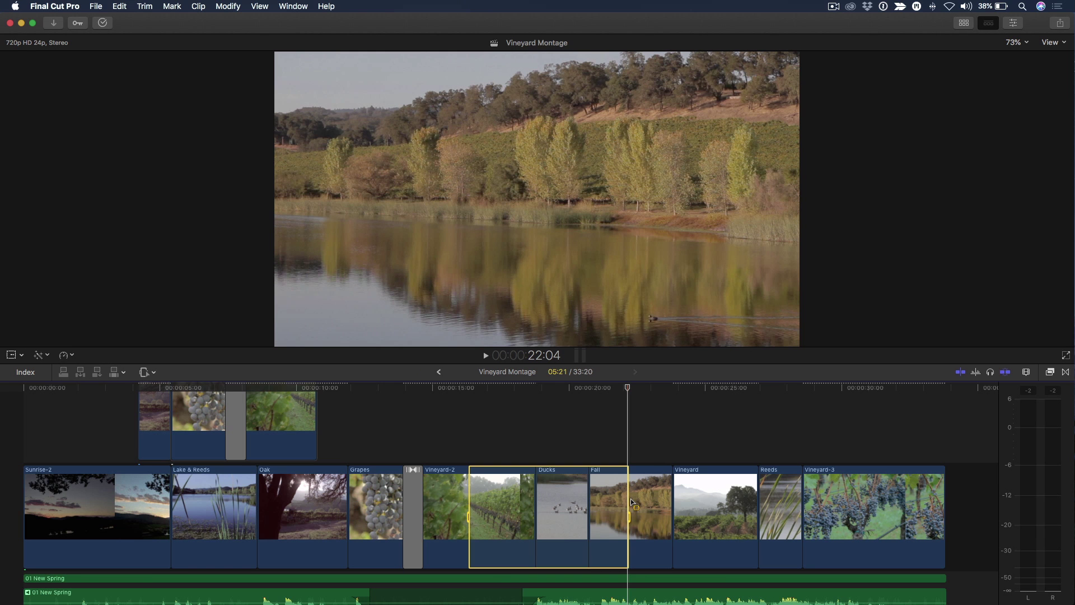
# - Mark a range from Ducks into Vineyard, add a Basic Title, then undo it
pyautogui.click(565, 439)
pyautogui.scroll(-2, 567, 440)
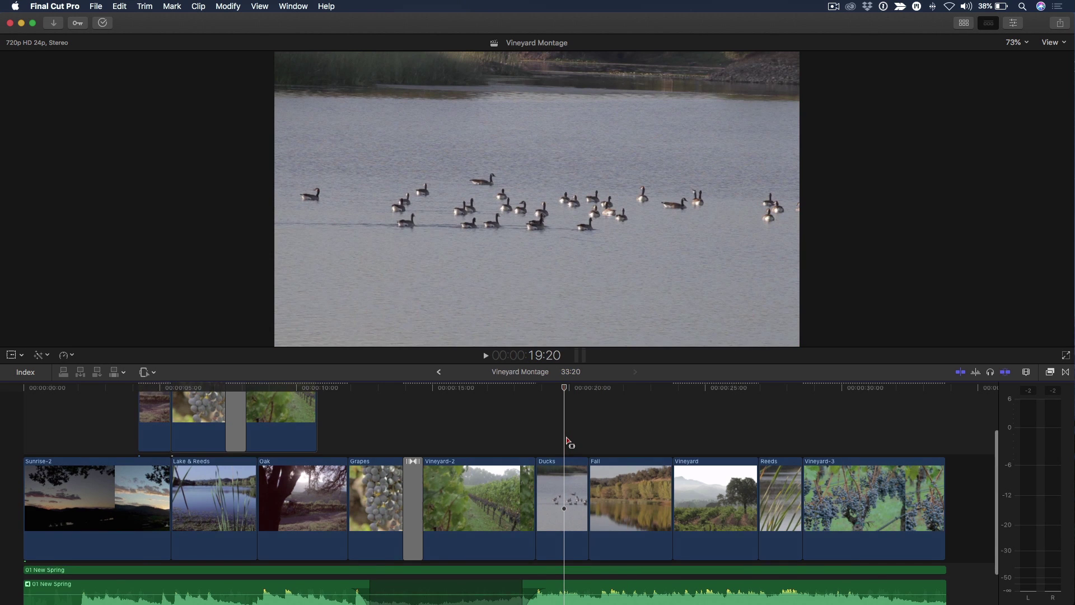
pyautogui.scroll(4, 566, 440)
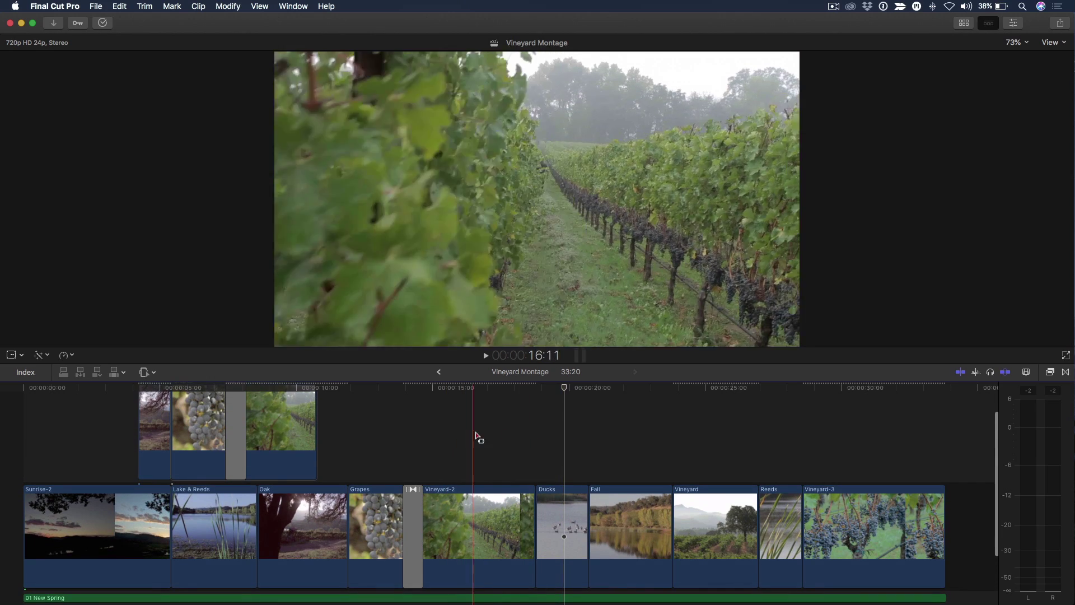
pyautogui.scroll(-3, 482, 435)
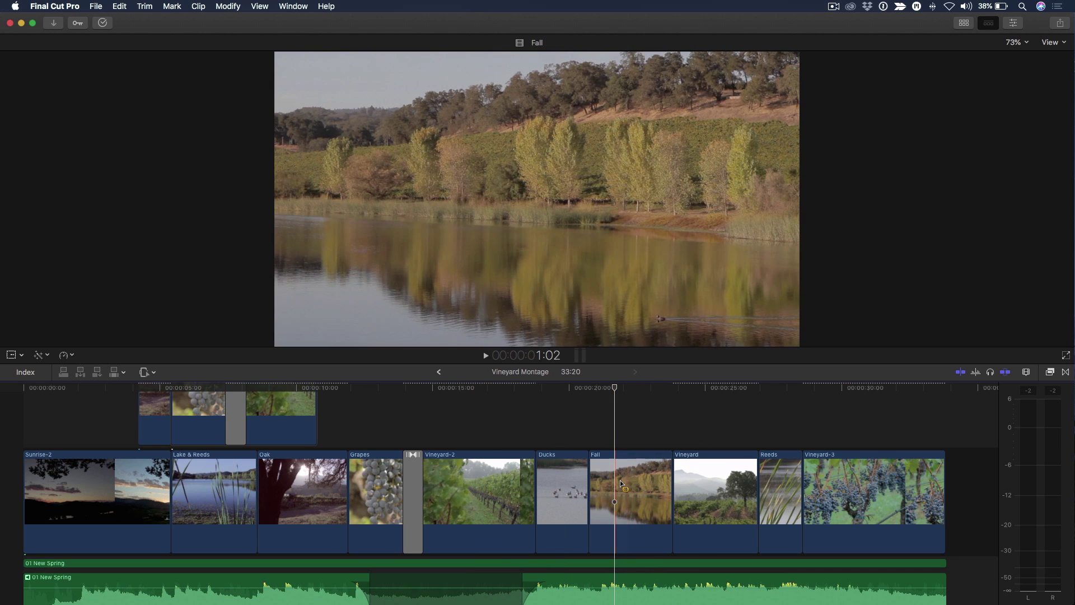
pyautogui.moveTo(616, 485); pyautogui.dragTo(723, 485)
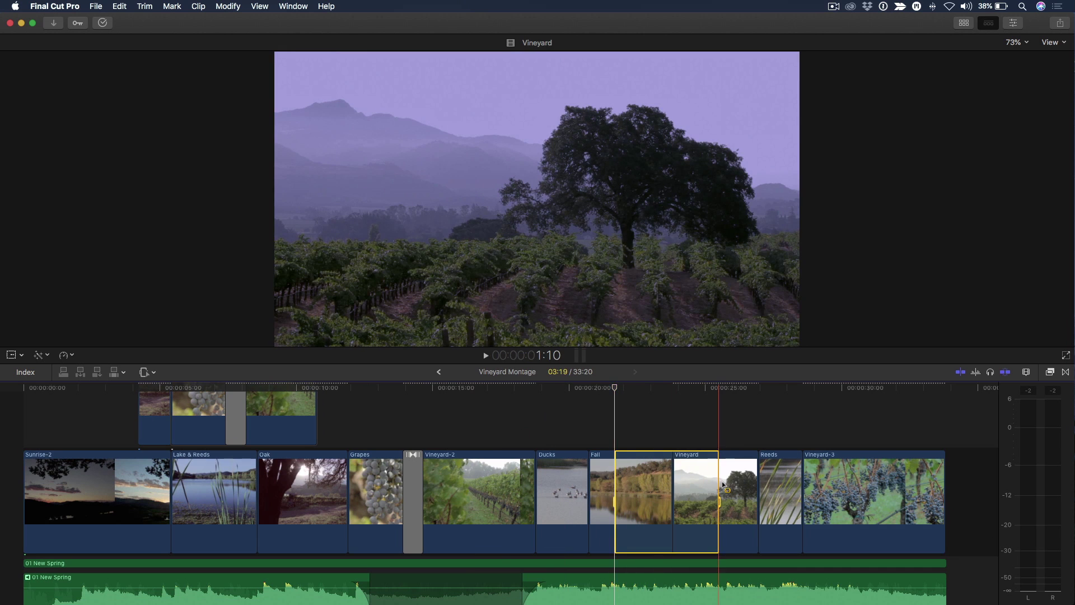
pyautogui.hotkey('ctrl', 't')
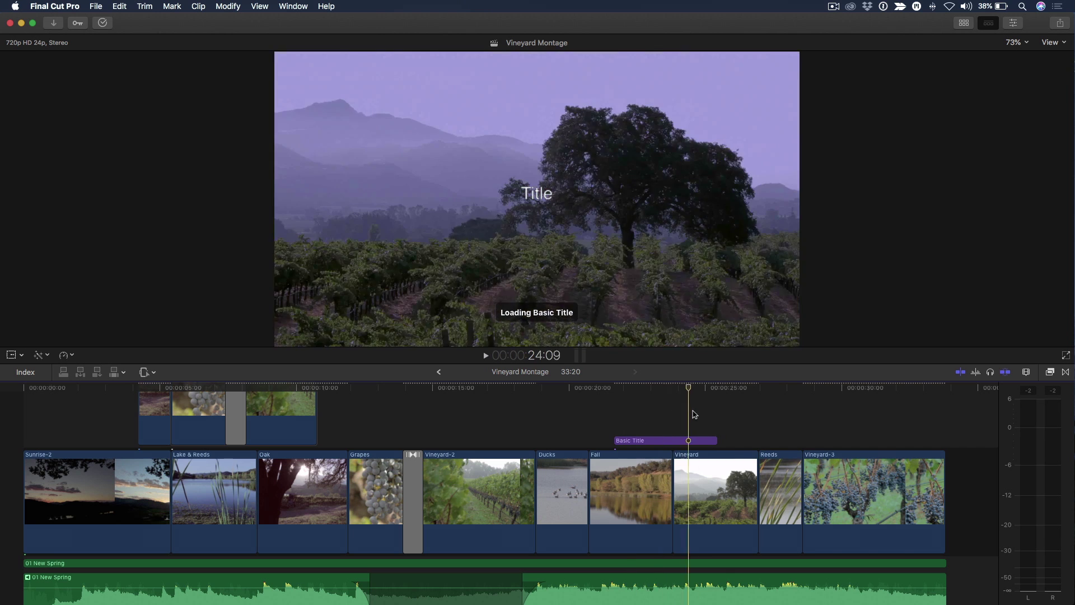
pyautogui.hotkey('ctrl', 'z')
# - Return the playhead to 21:18 and show the 5-20-18 event browser
pyautogui.click(648, 397)
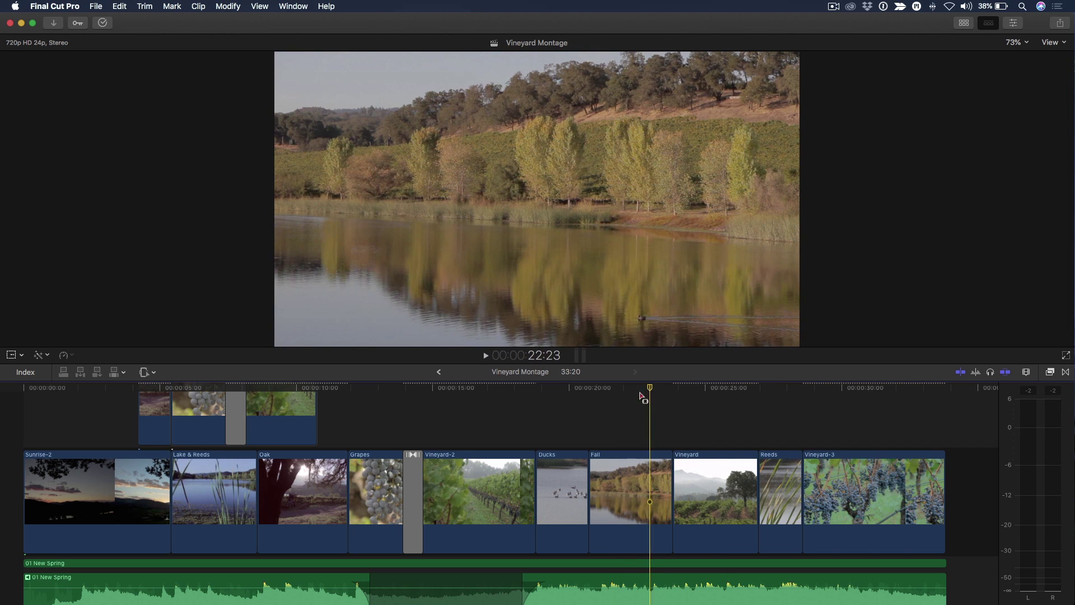
pyautogui.moveTo(648, 395); pyautogui.dragTo(620, 398)
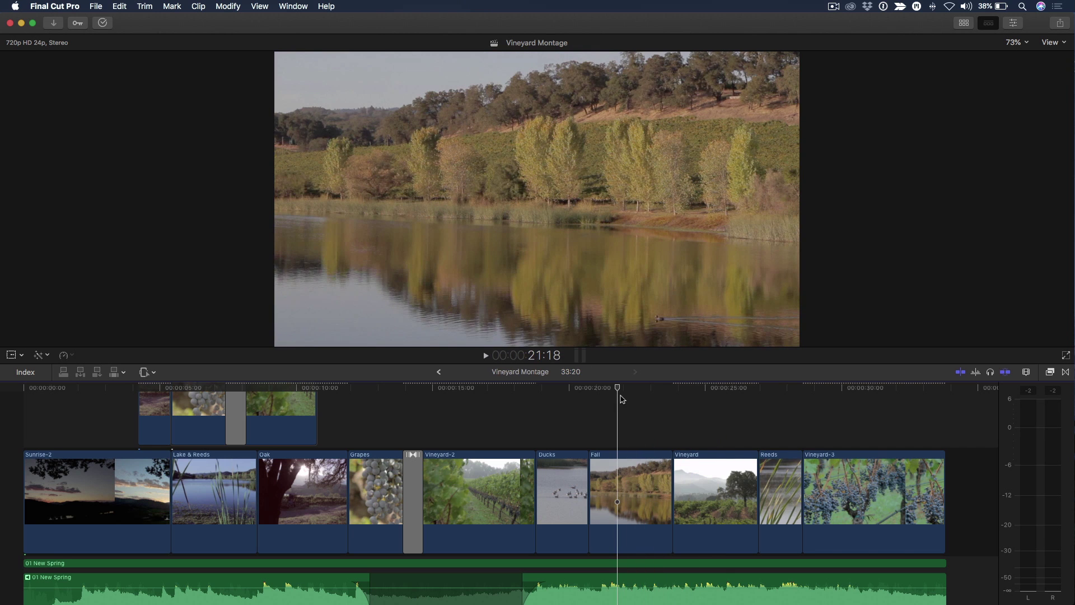
pyautogui.press('ctrl+super+1')
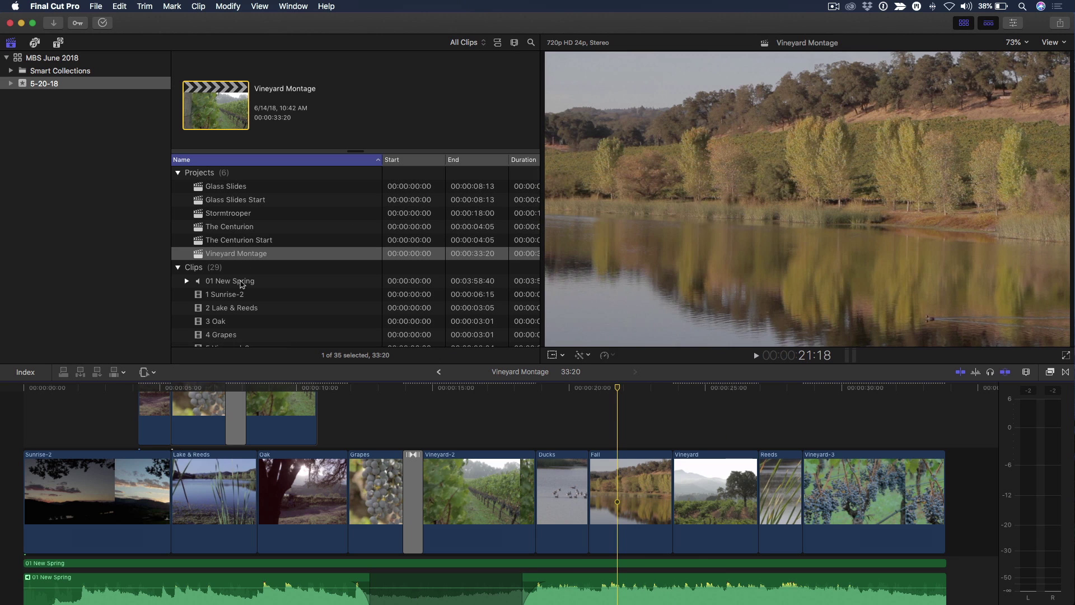
pyautogui.scroll(-5, 236, 301)
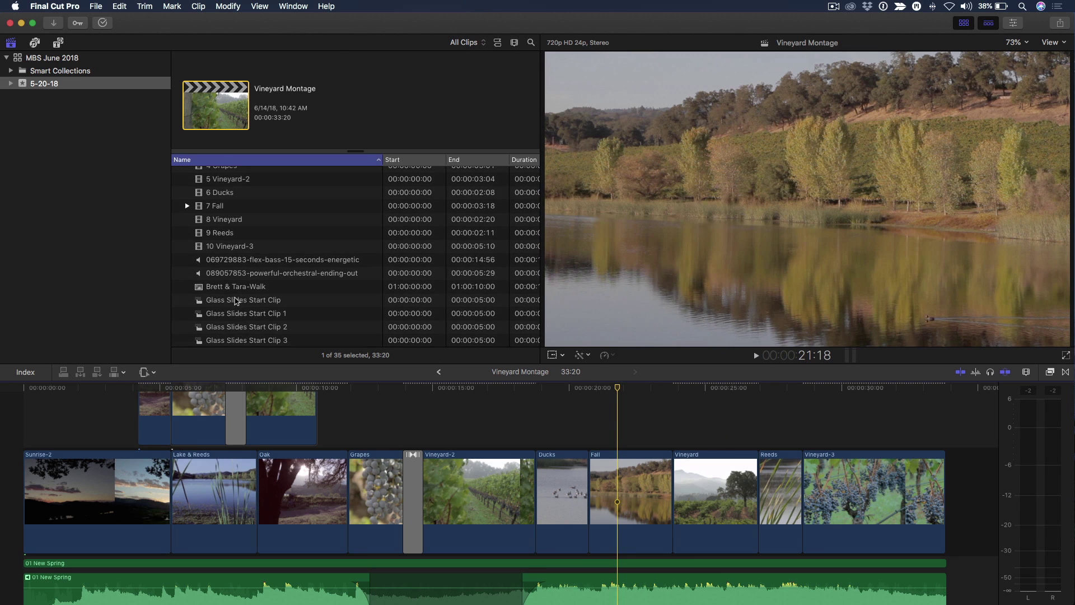
pyautogui.scroll(5, 236, 296)
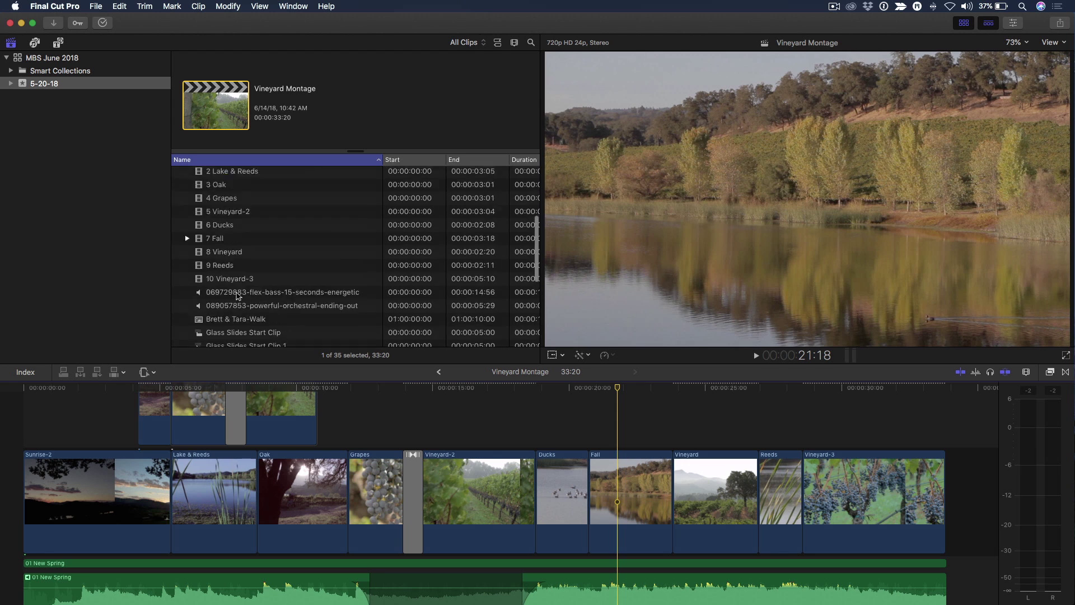
pyautogui.scroll(-4, 237, 303)
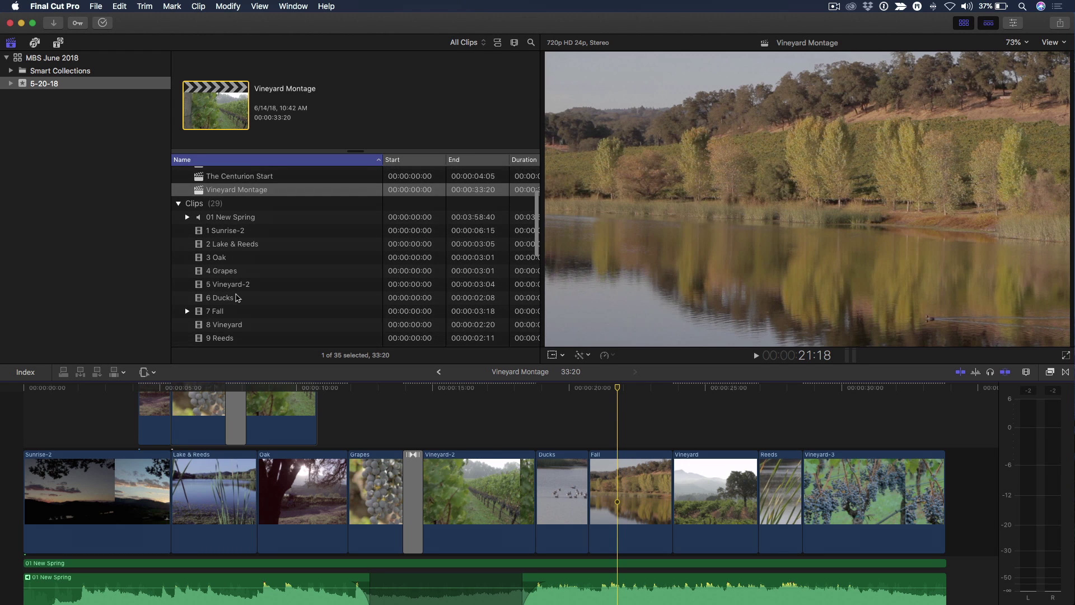
pyautogui.scroll(-4, 232, 317)
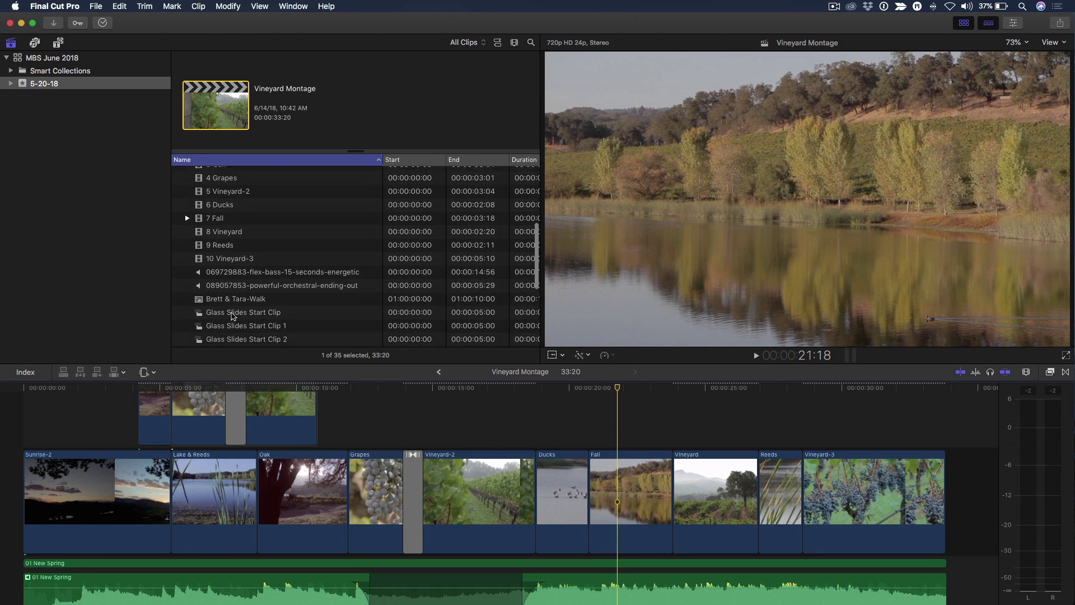
pyautogui.click(228, 311)
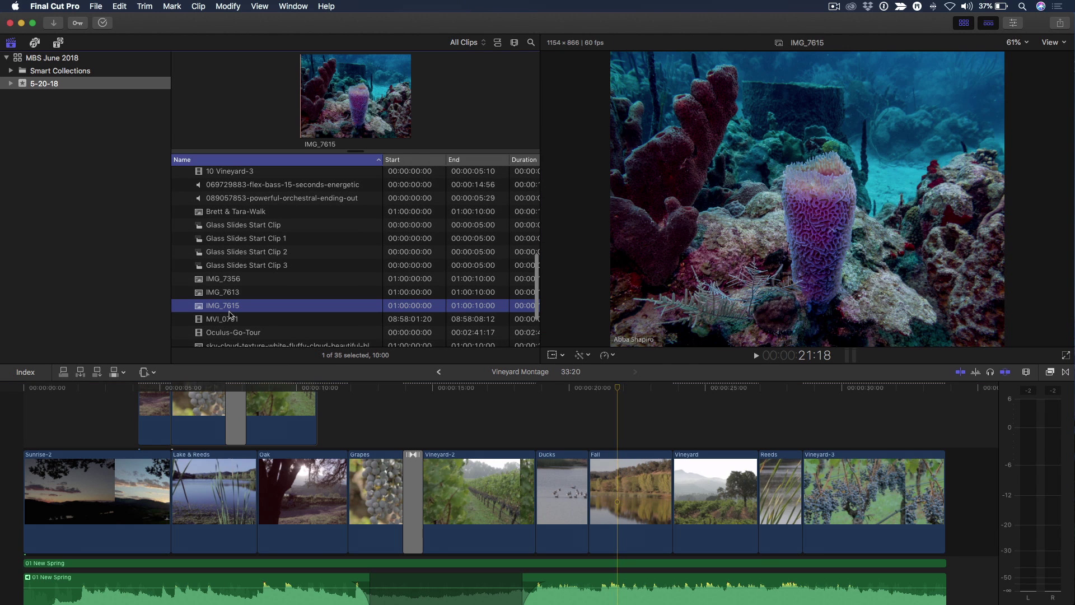
pyautogui.click(507, 397)
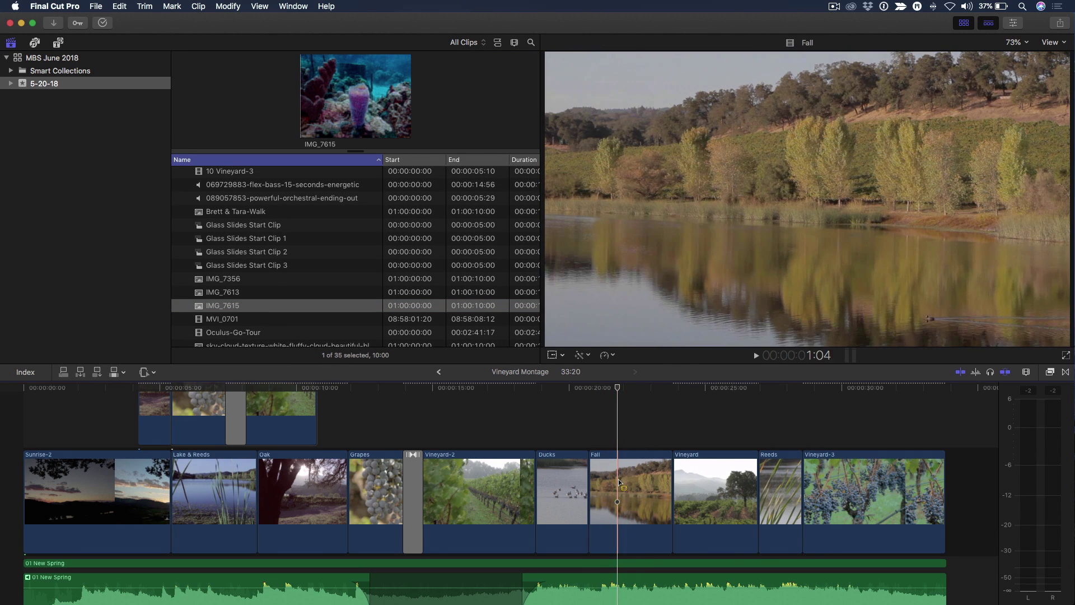
pyautogui.moveTo(618, 491); pyautogui.dragTo(722, 491)
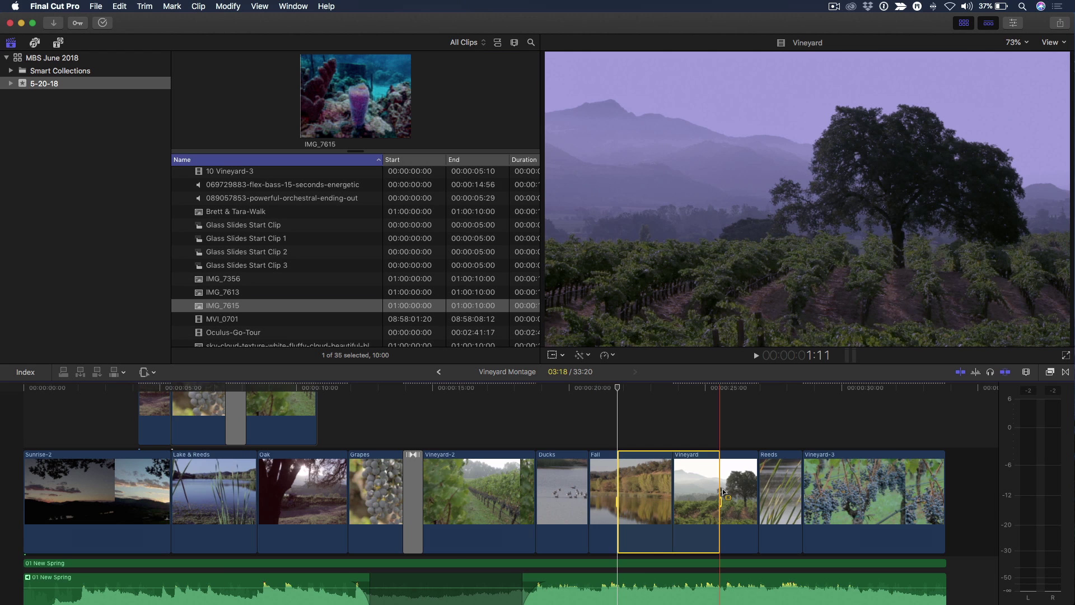
pyautogui.press('q')
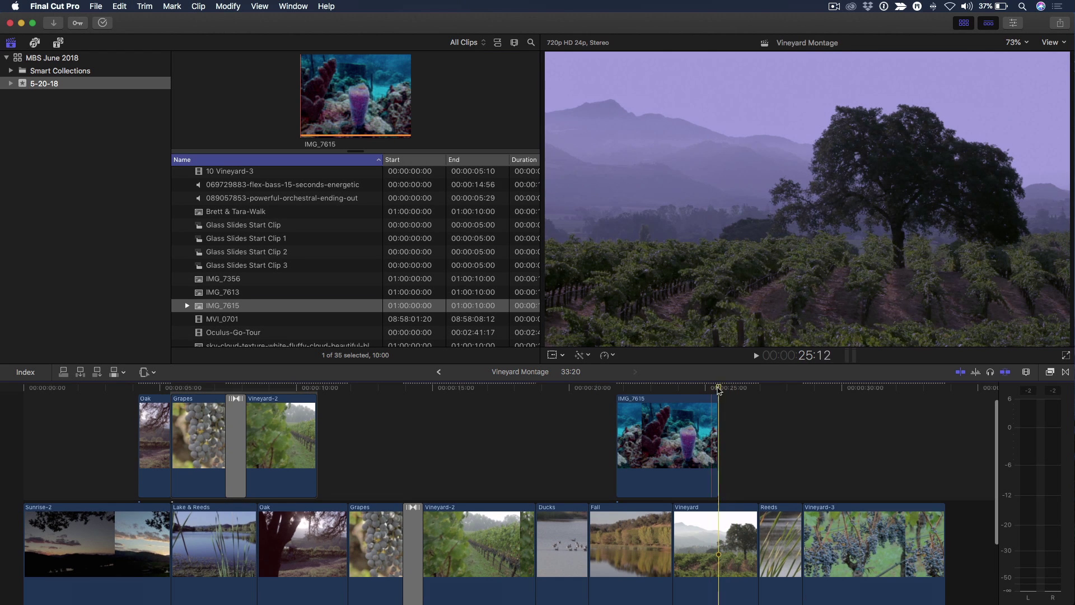
pyautogui.moveTo(718, 387); pyautogui.dragTo(690, 424)
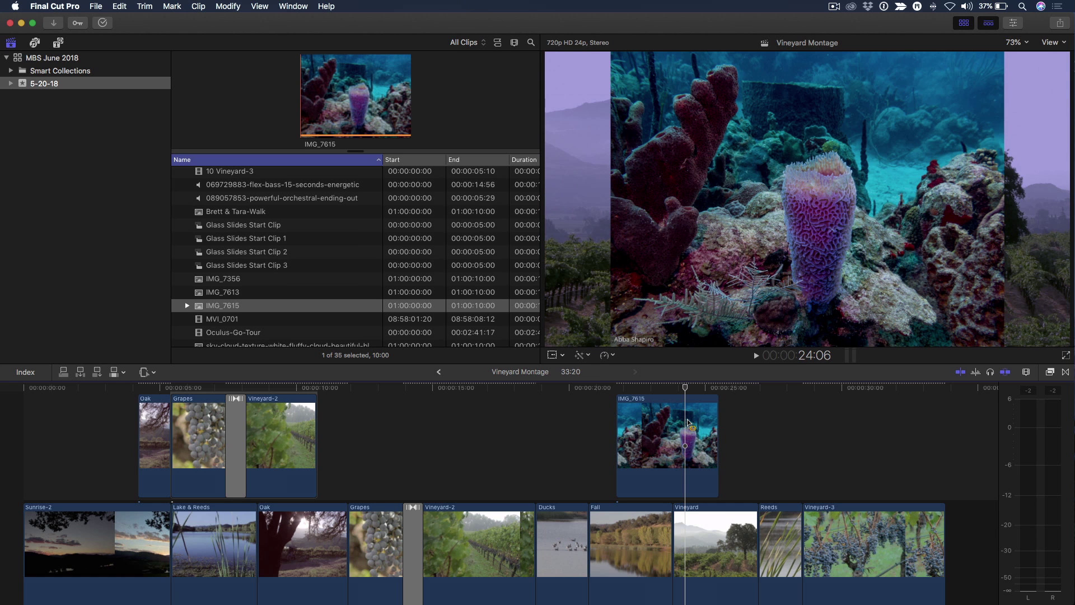
pyautogui.press('super+z')
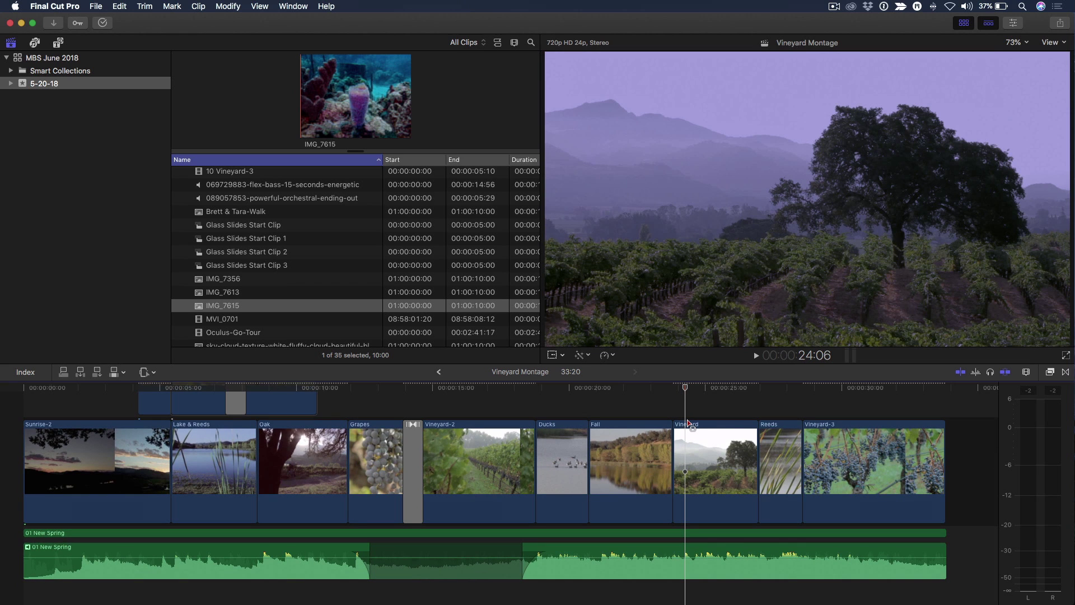
pyautogui.scroll(3, 690, 424)
pyautogui.click(425, 408)
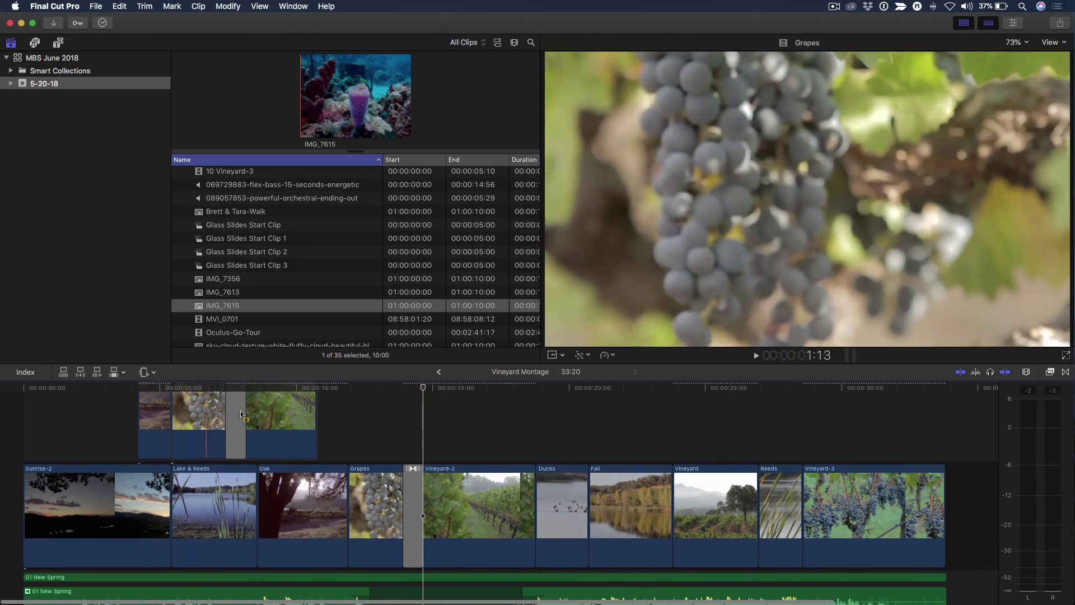
pyautogui.moveTo(330, 426); pyautogui.dragTo(146, 431)
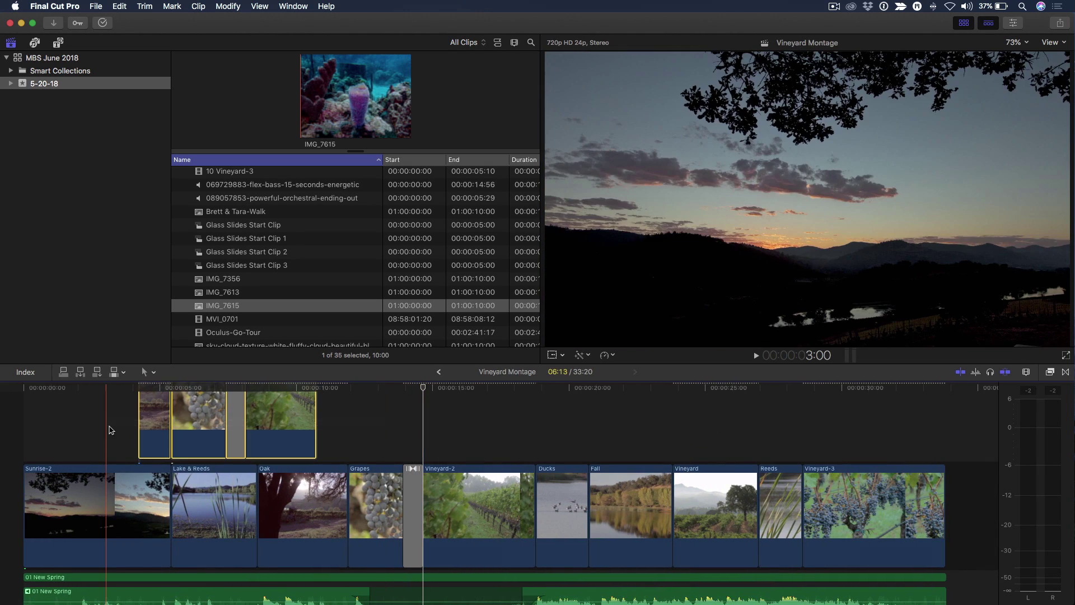
pyautogui.press('Delete')
pyautogui.click(136, 387)
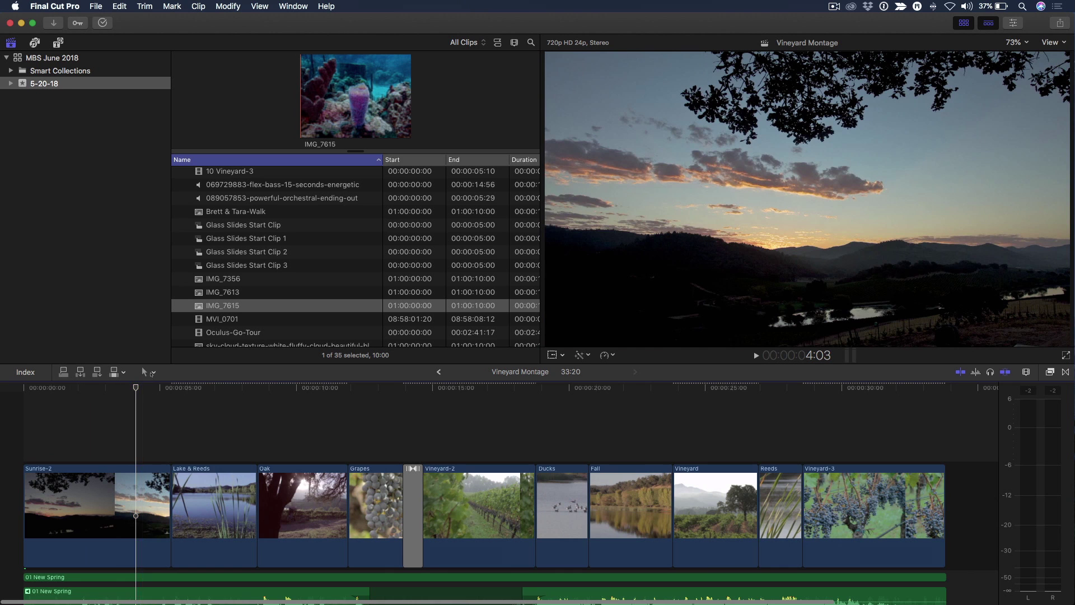
pyautogui.moveTo(173, 348); pyautogui.dragTo(188, 276)
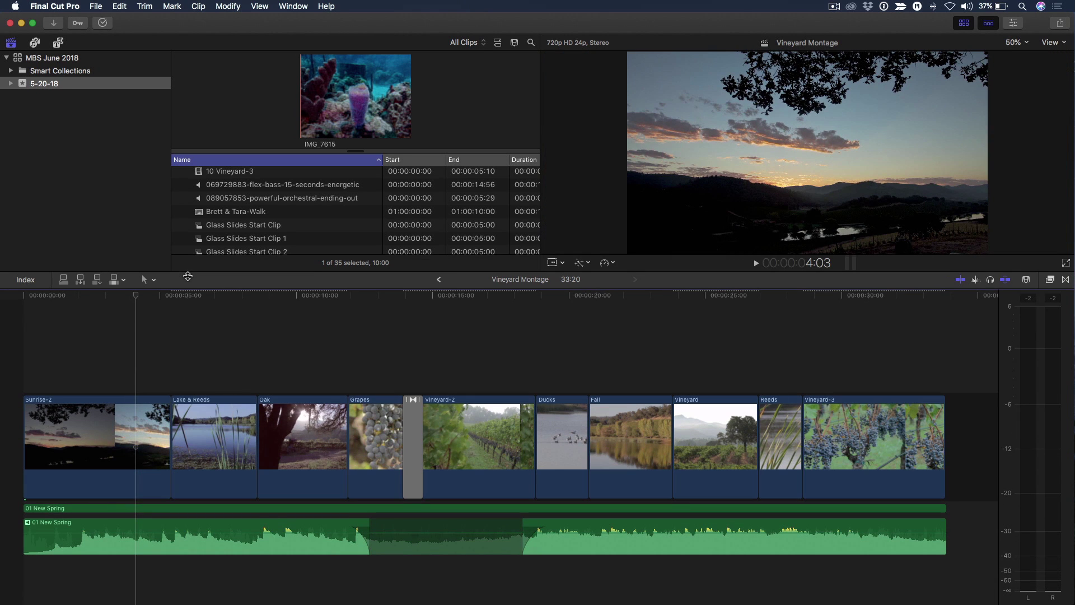
pyautogui.press('ctrl+super+1')
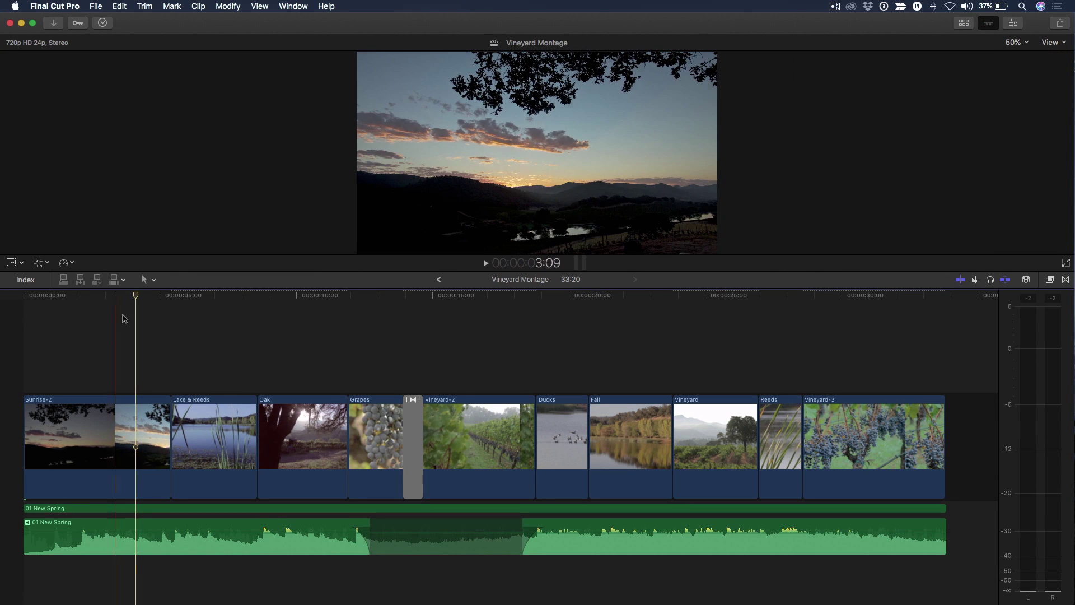
pyautogui.moveTo(124, 318); pyautogui.dragTo(75, 340)
pyautogui.press('space')
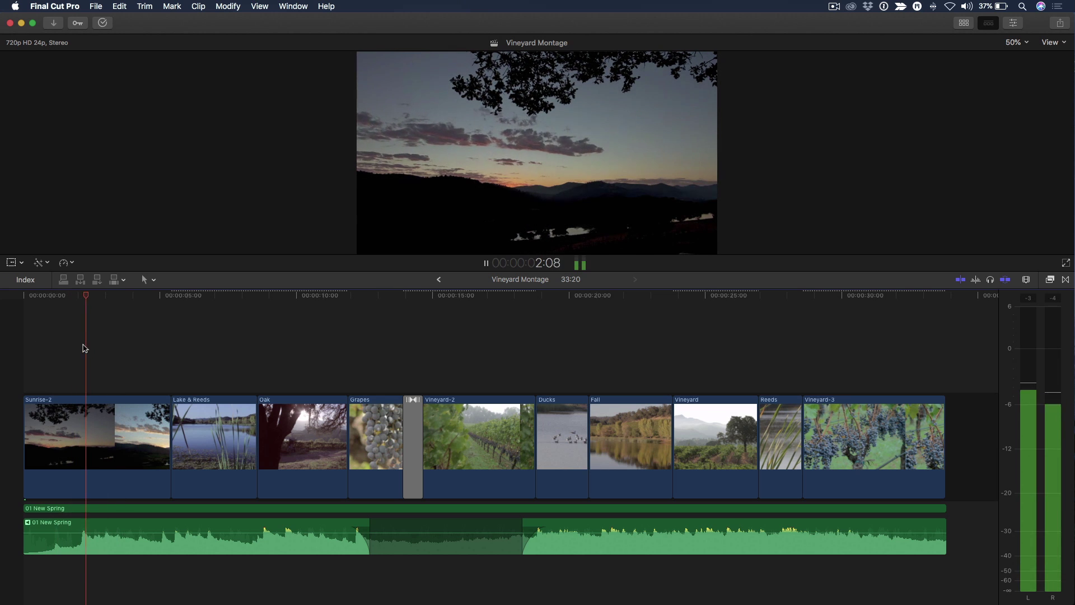
pyautogui.press('space')
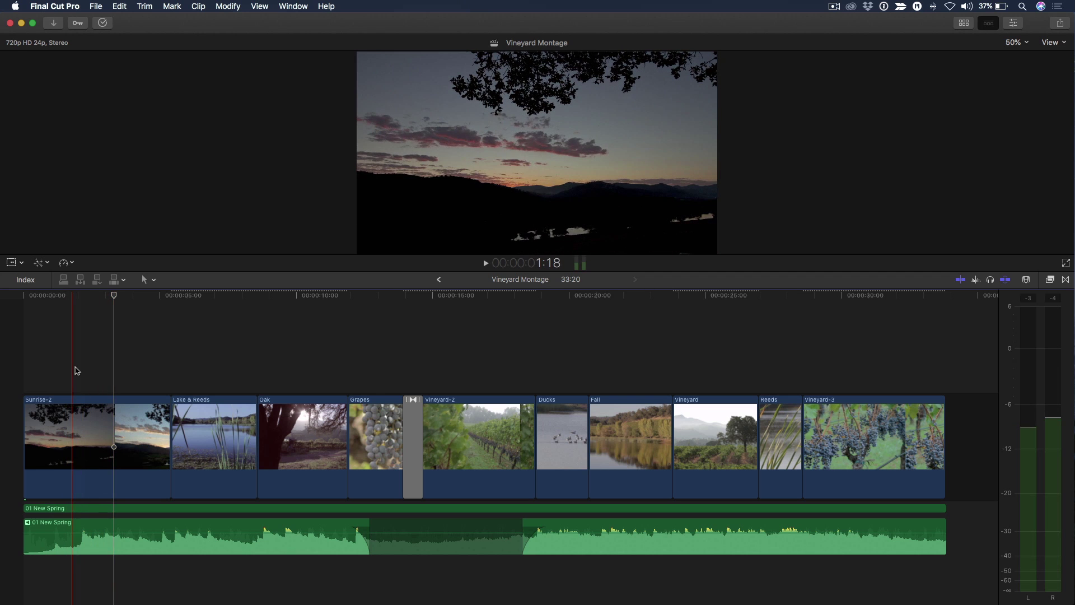
pyautogui.press('space')
pyautogui.press('space')
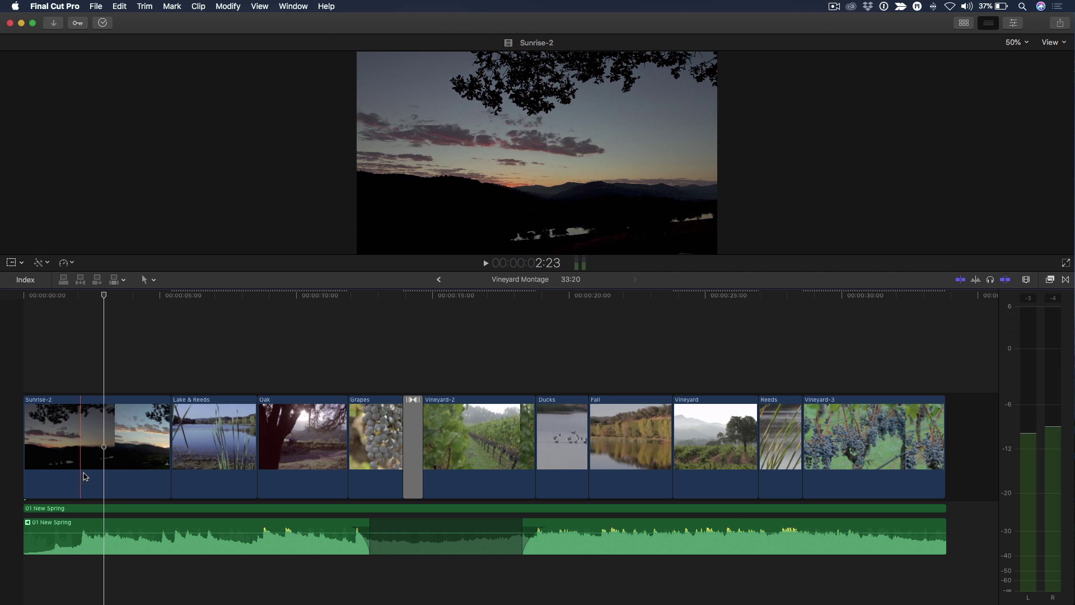
# - Speed a short middle range of Sunrise-2 up to 8x, keeping 100% speed on either side
pyautogui.press('r')
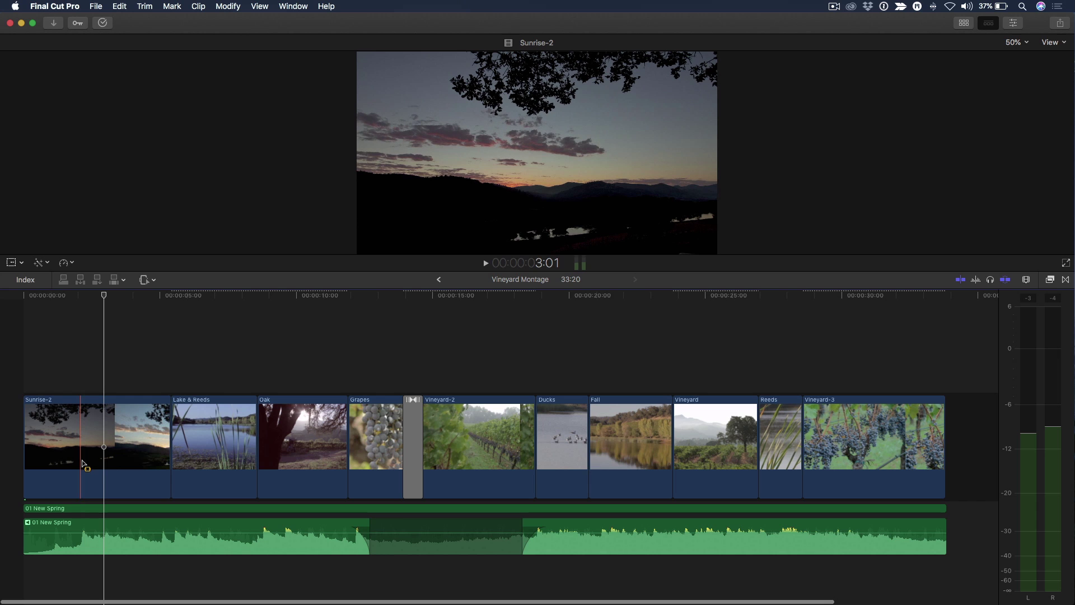
pyautogui.moveTo(83, 462); pyautogui.dragTo(124, 461)
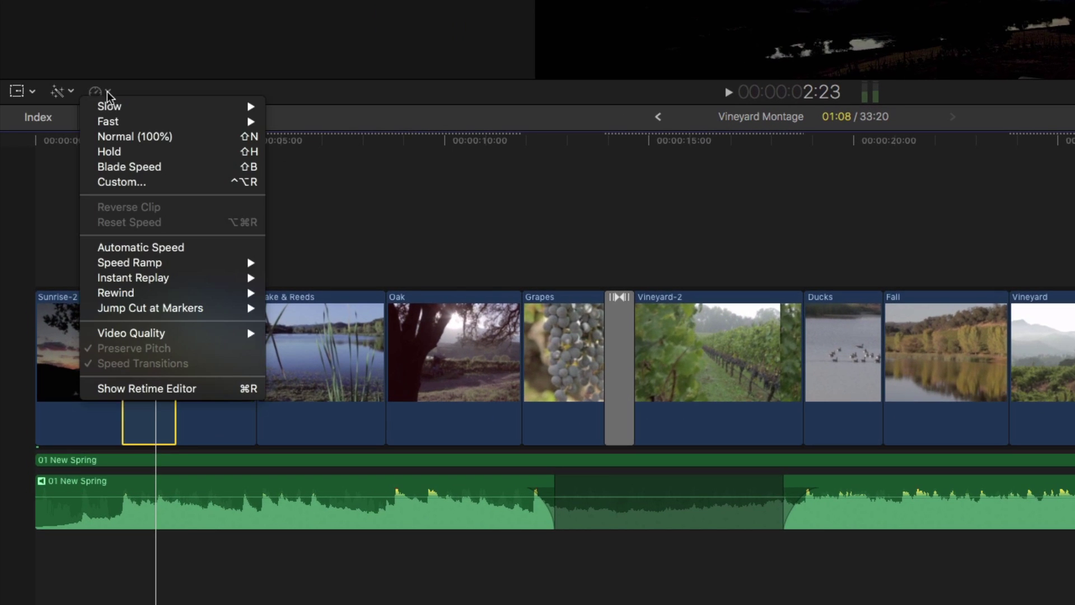
pyautogui.moveTo(231, 125)
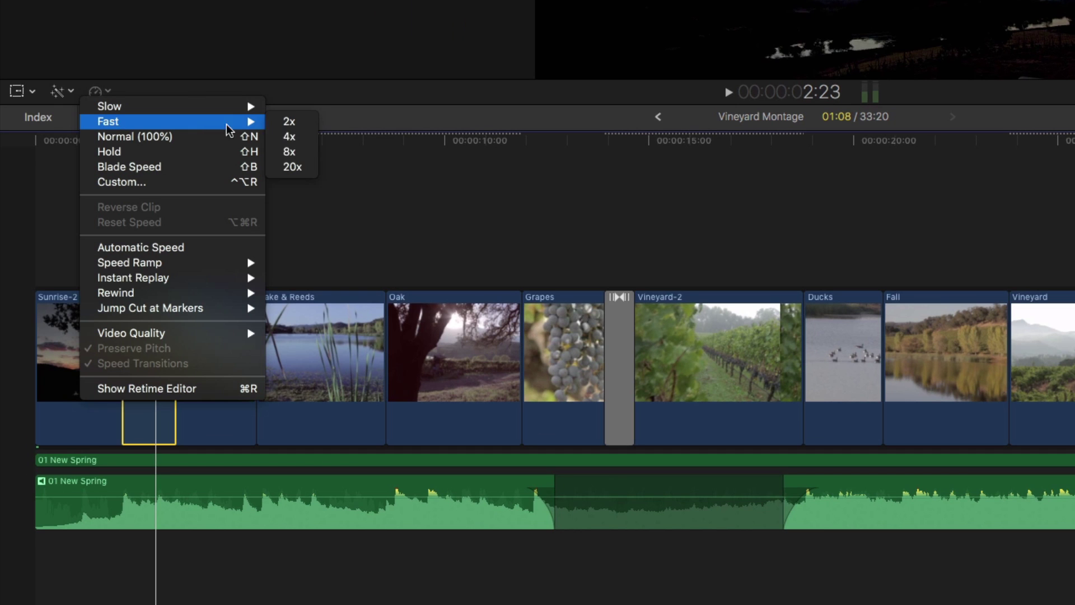
pyautogui.click(289, 152)
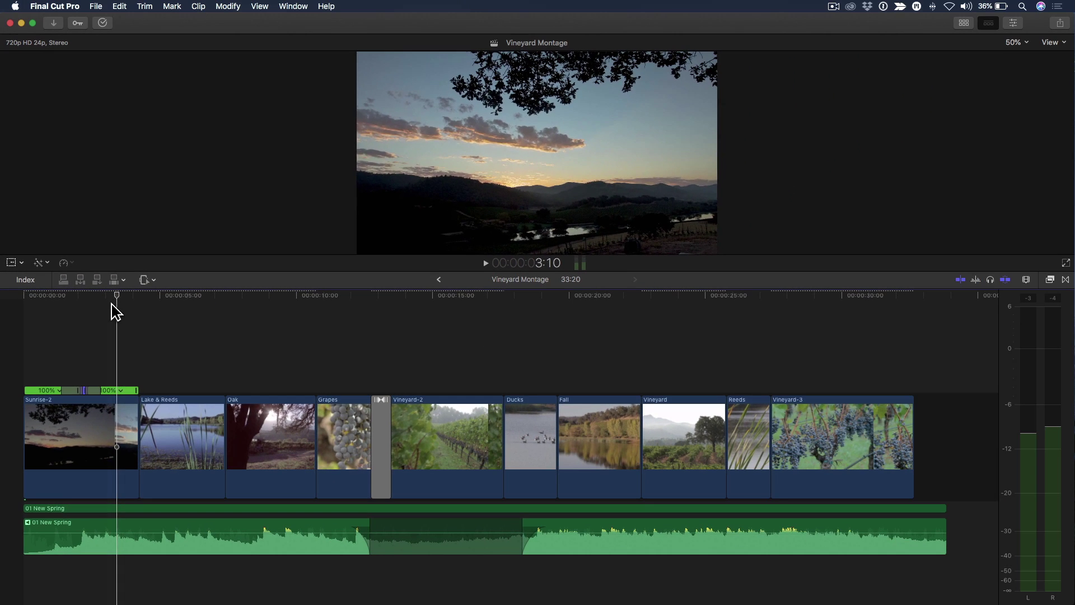
pyautogui.moveTo(116, 312); pyautogui.dragTo(56, 339)
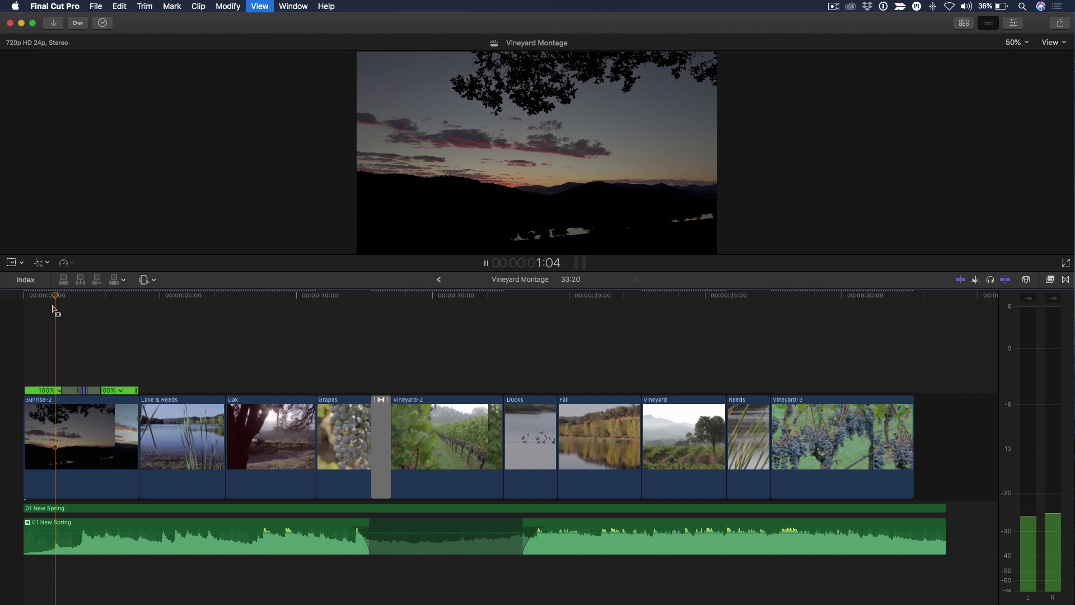
pyautogui.press('space')
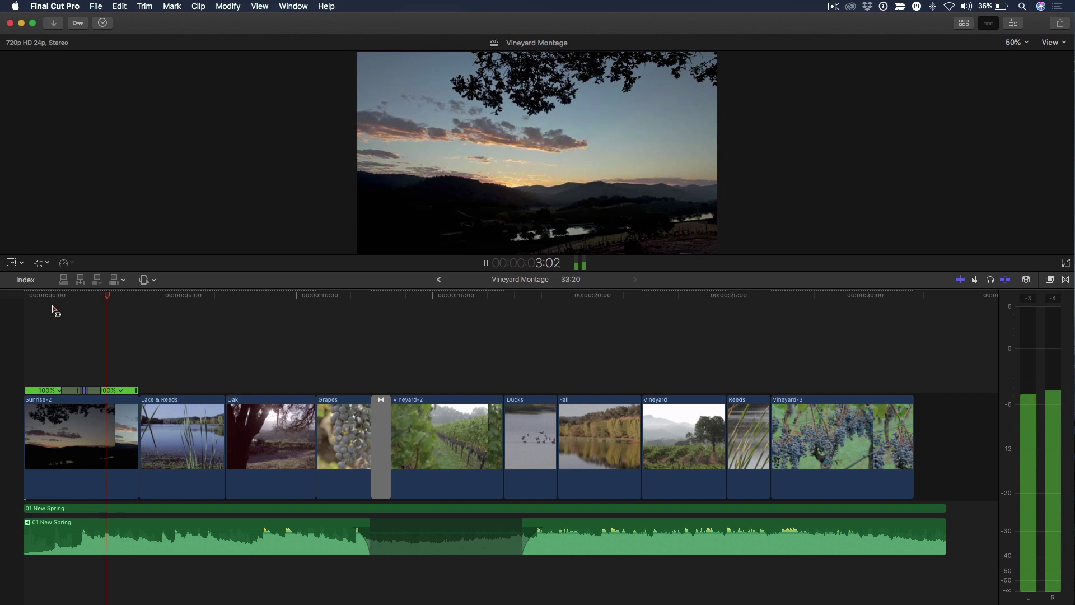
pyautogui.click(55, 310)
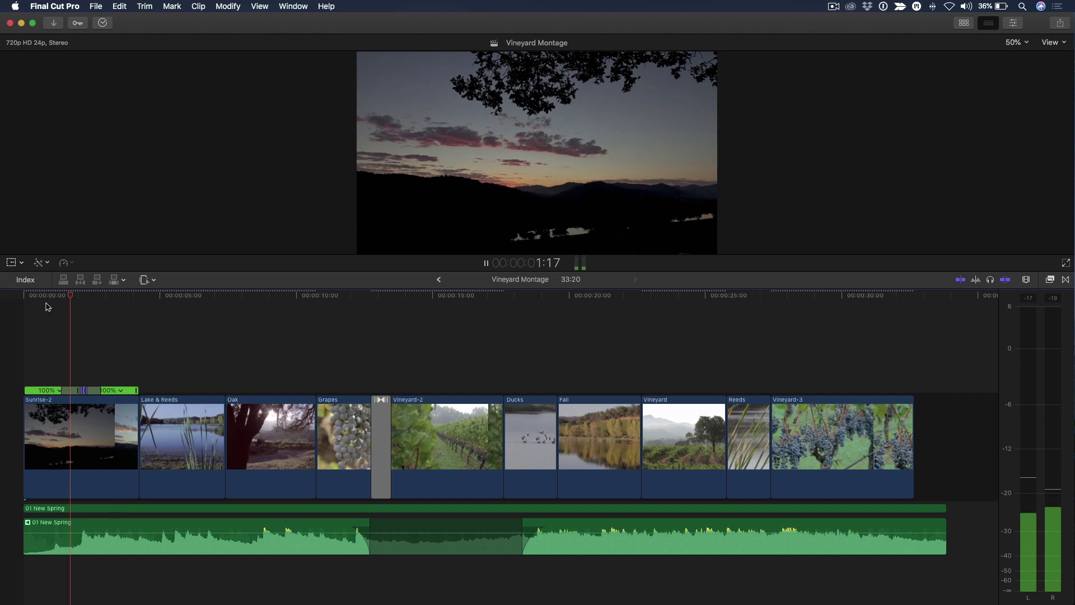
pyautogui.press('space')
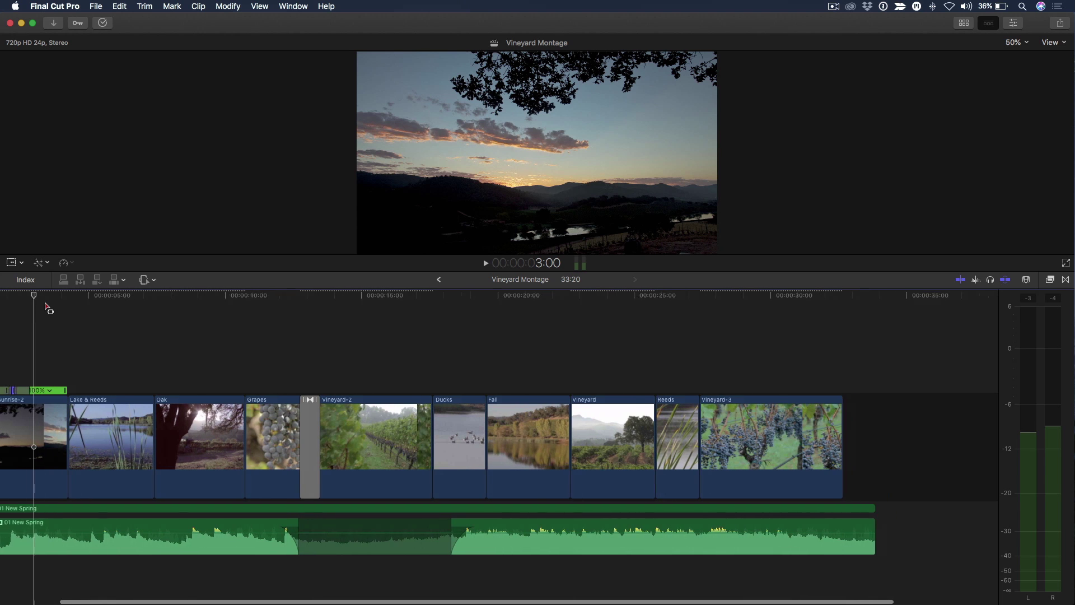
# - Drop the Basics Hard Light effect onto the Fall clip, preview it, and park the playhead at 21:00
pyautogui.click(453, 341)
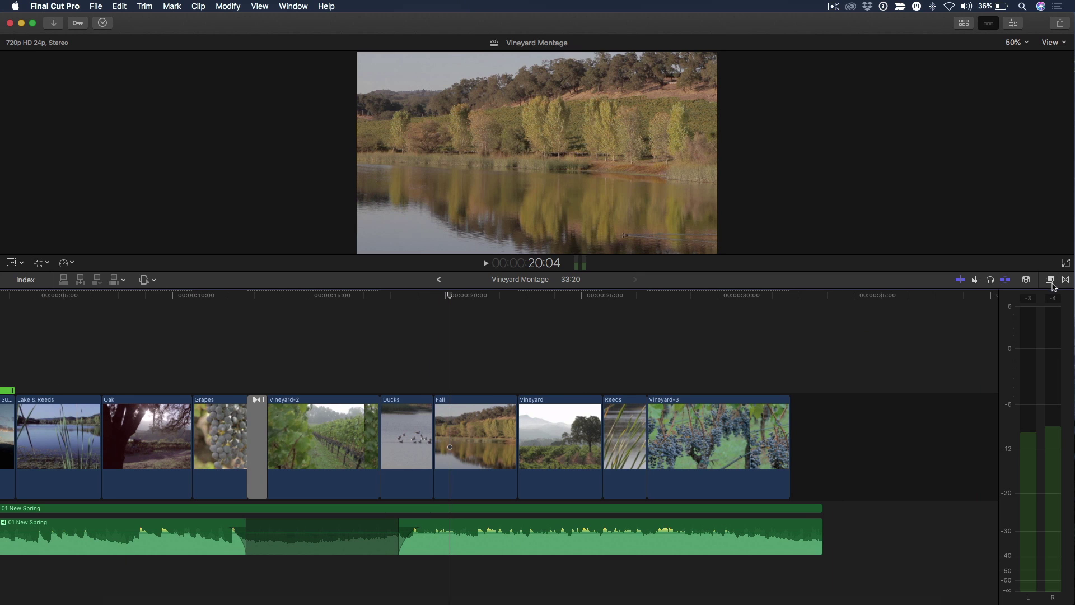
pyautogui.click(1050, 279)
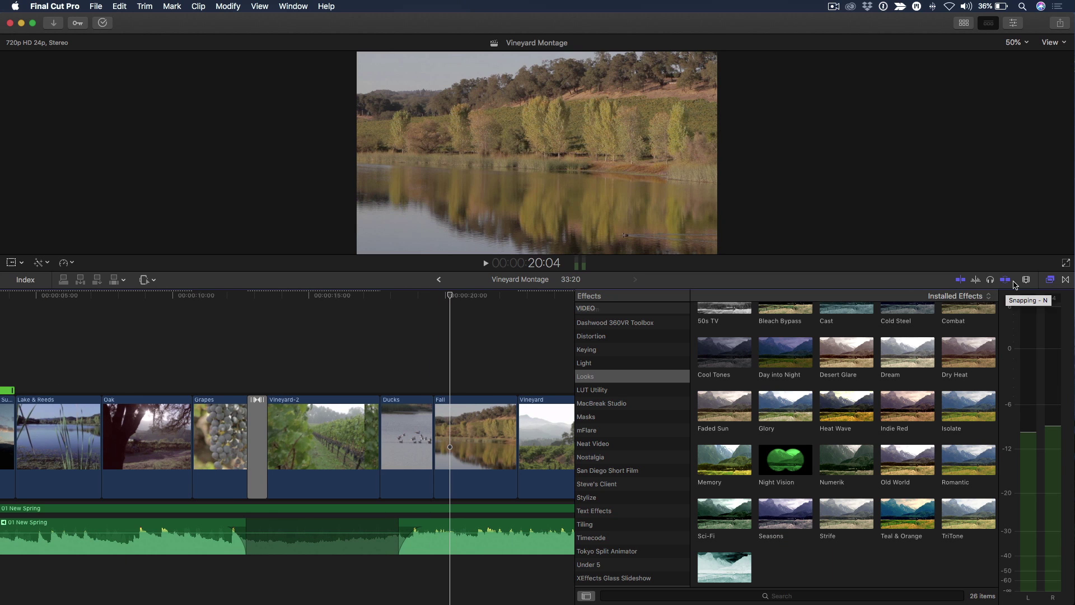
pyautogui.scroll(6, 612, 452)
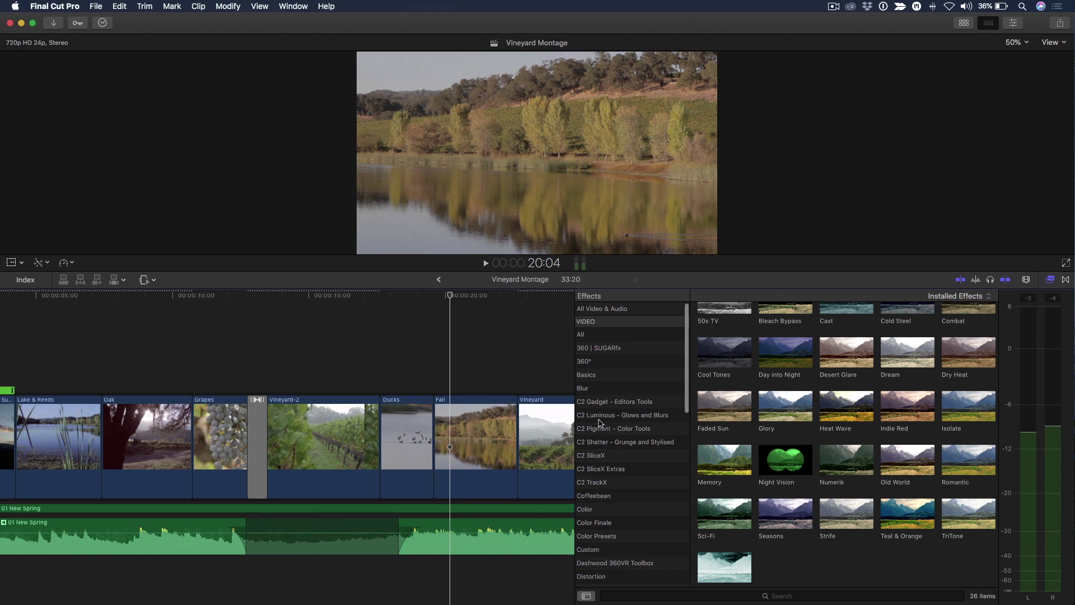
pyautogui.click(598, 379)
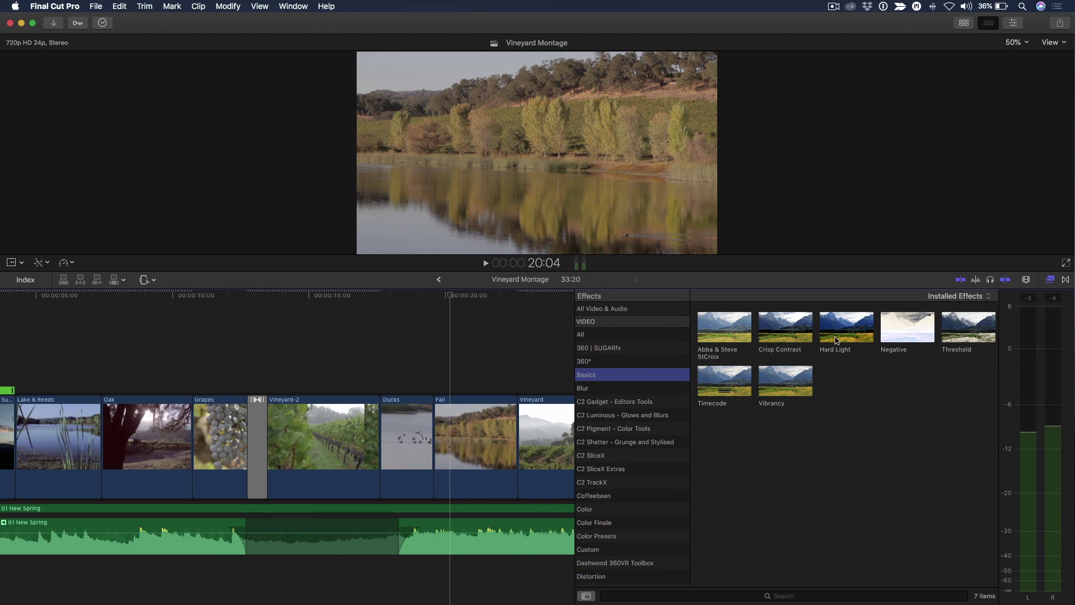
pyautogui.moveTo(837, 340); pyautogui.dragTo(471, 427)
pyautogui.moveTo(463, 300)
pyautogui.mouseDown()
pyautogui.moveTo(441, 296)
pyautogui.moveTo(457, 297)
pyautogui.mouseUp()
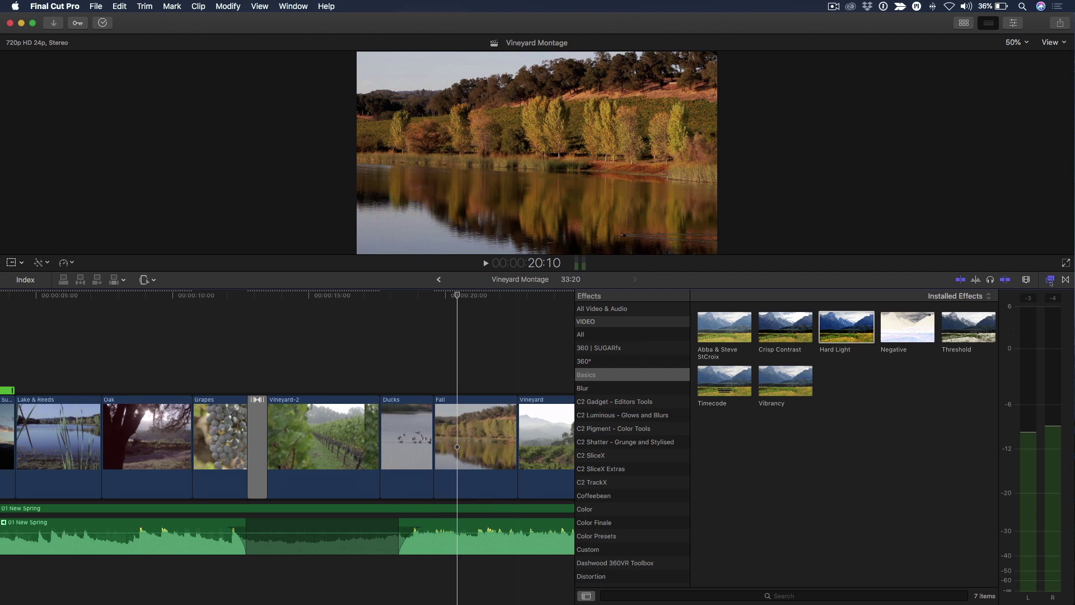
pyautogui.click(1050, 280)
pyautogui.click(474, 333)
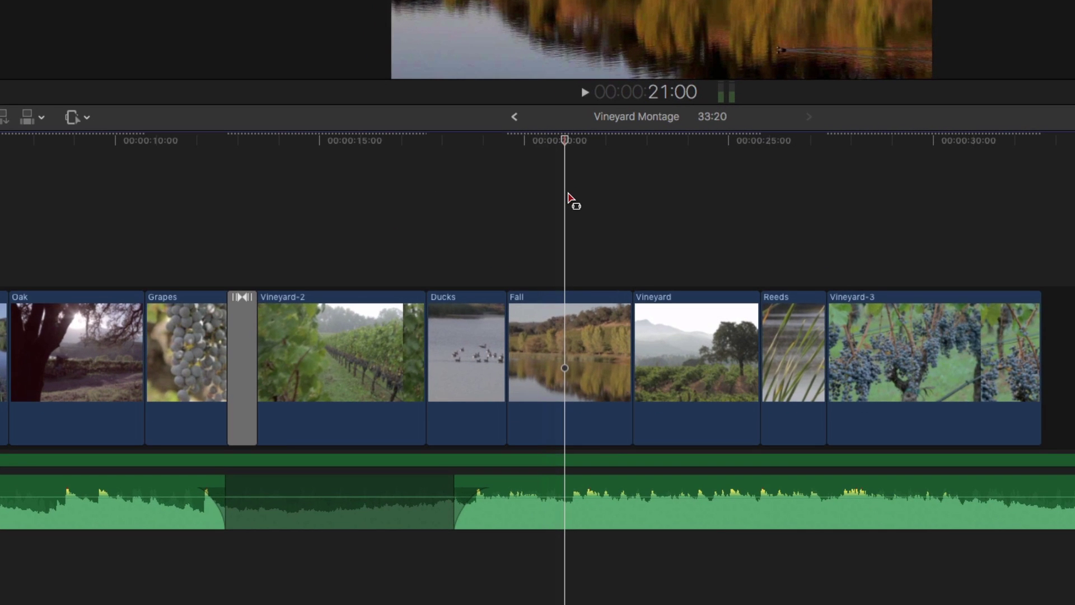
# - Expand the Fall clip's Hard Light: Amount graph, try lower values, then return it to 100
pyautogui.hotkey('ctrl', 'v')
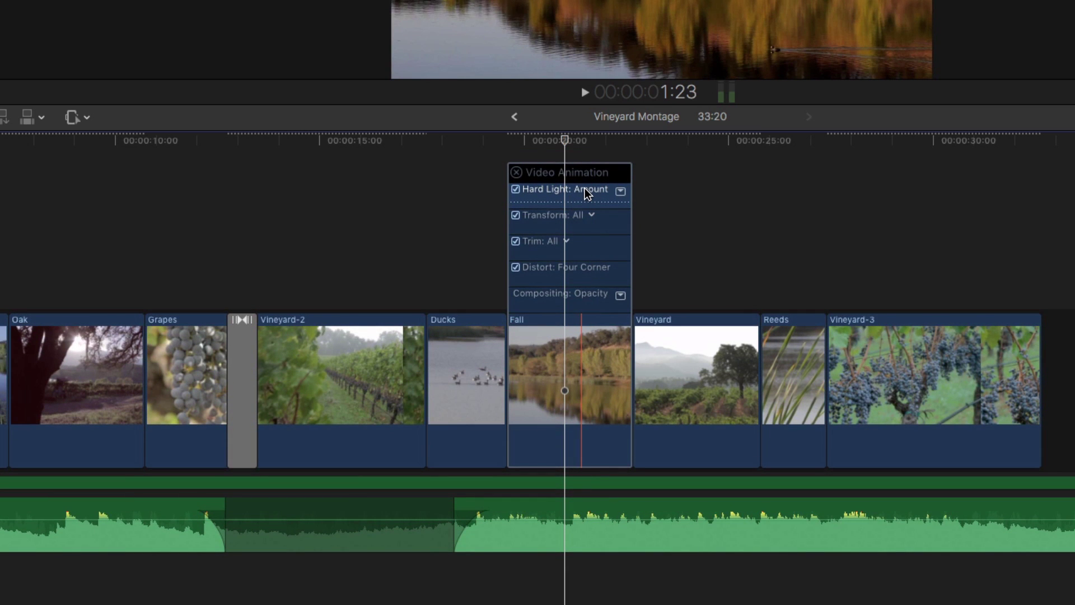
pyautogui.press('super+equal')
pyautogui.press('super+equal')
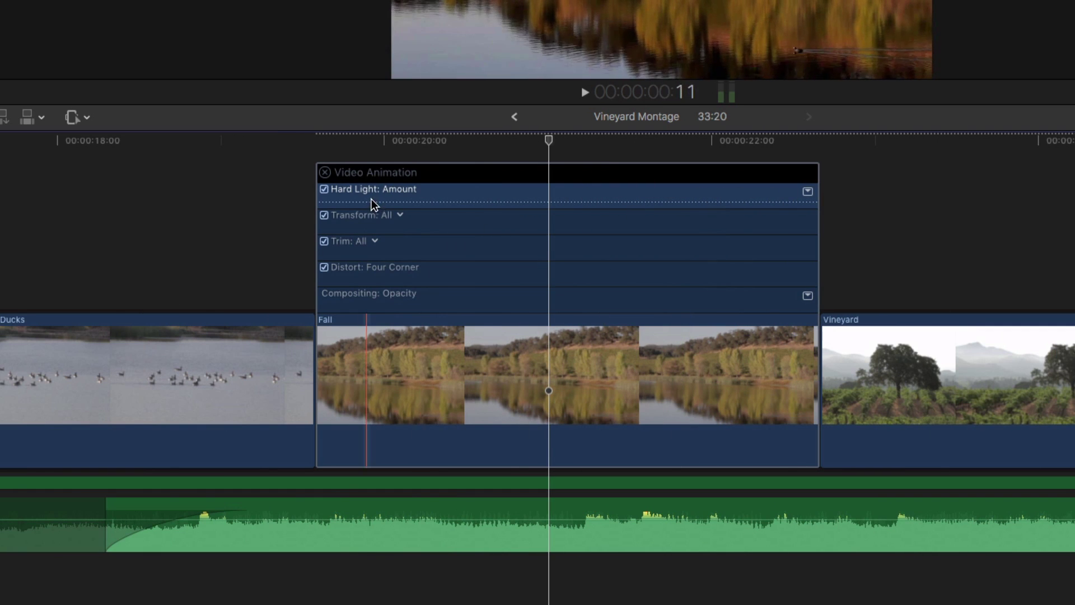
pyautogui.click(810, 193)
pyautogui.scroll(4, 773, 195)
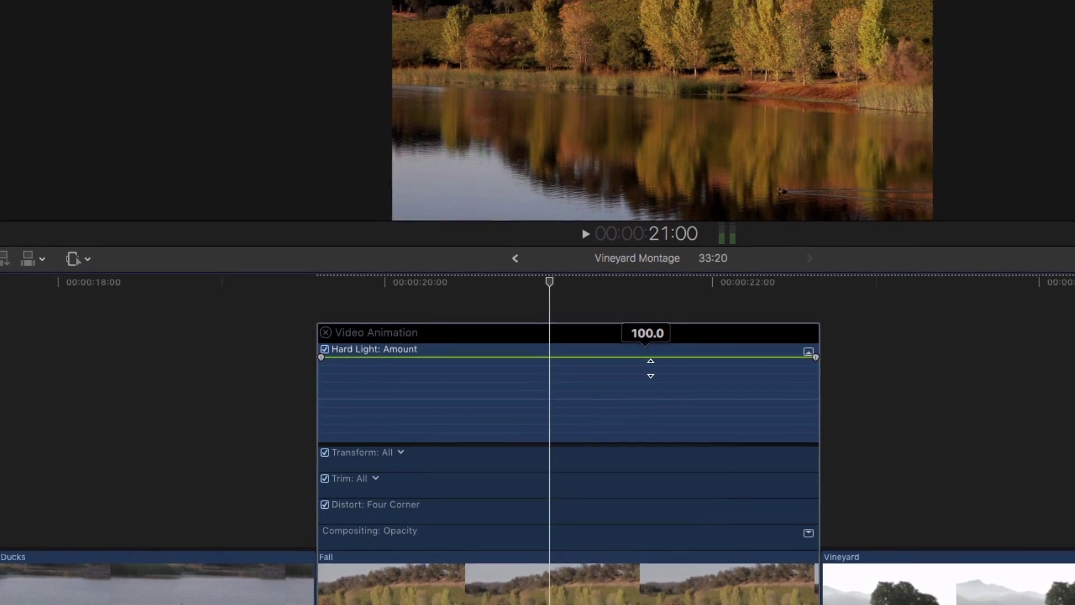
pyautogui.moveTo(651, 368); pyautogui.dragTo(648, 392)
pyautogui.moveTo(648, 481); pyautogui.dragTo(647, 403)
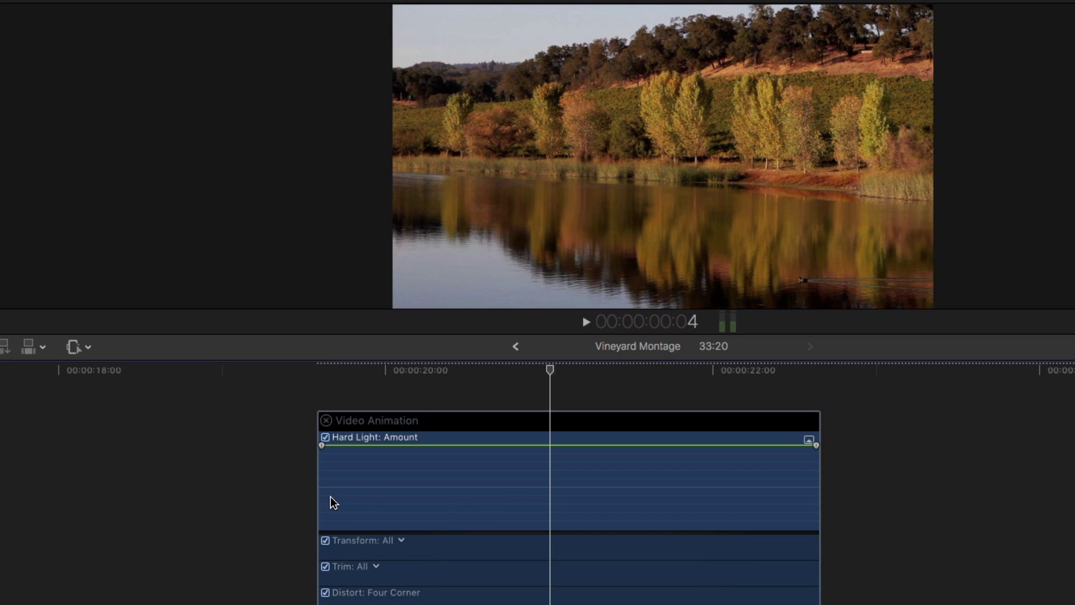
# - Keyframe Hard Light Amount to ramp from 0 up to 100 and spread the keyframes apart
pyautogui.moveTo(324, 503); pyautogui.dragTo(541, 522)
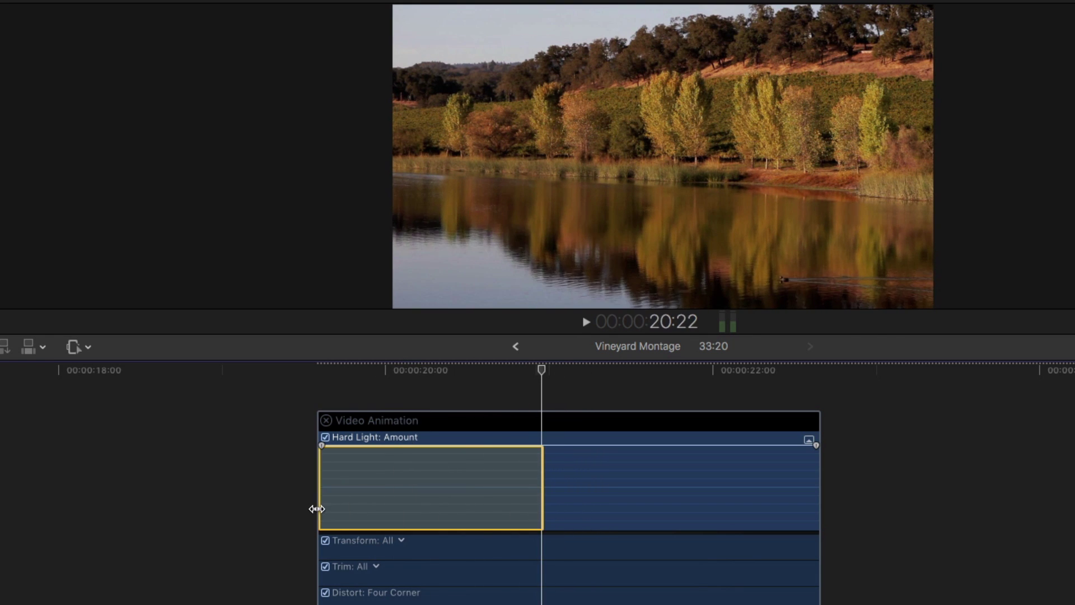
pyautogui.moveTo(435, 451); pyautogui.dragTo(424, 542)
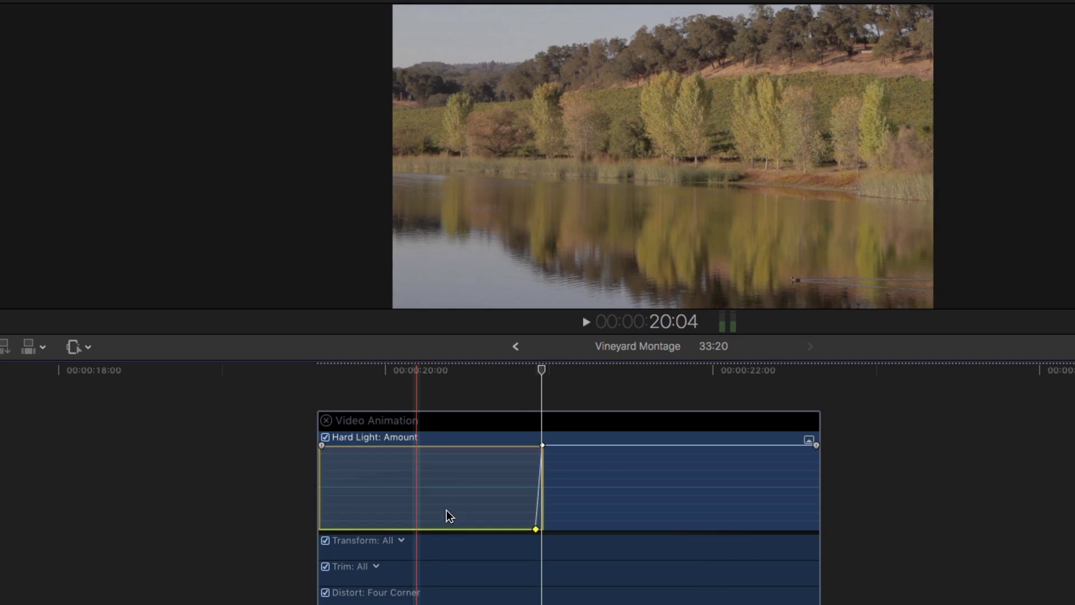
pyautogui.click(539, 375)
pyautogui.moveTo(540, 374); pyautogui.dragTo(636, 451)
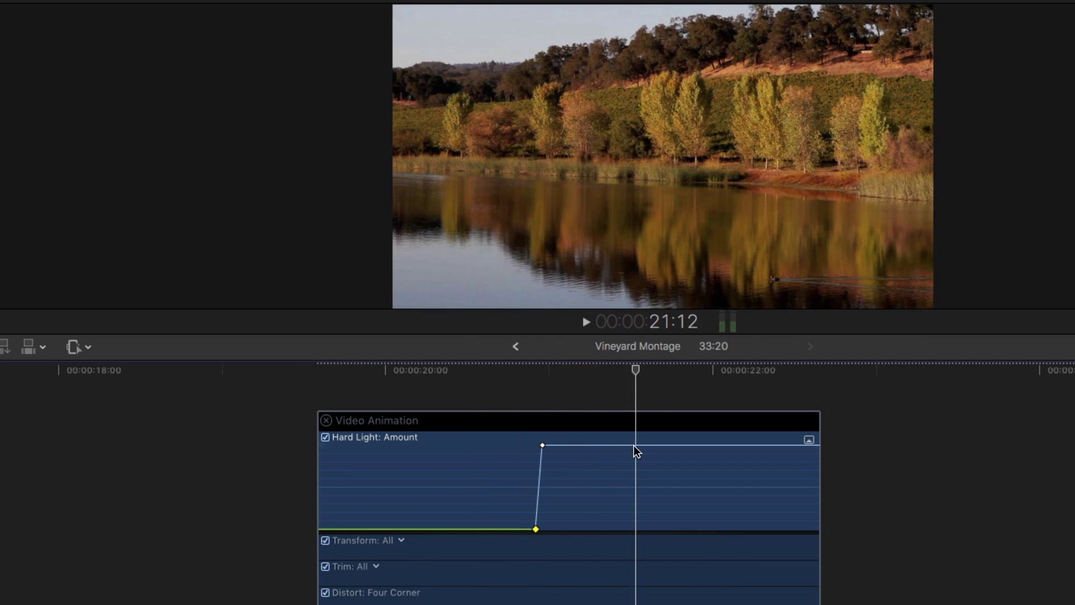
pyautogui.moveTo(546, 447); pyautogui.dragTo(614, 446)
pyautogui.moveTo(538, 530); pyautogui.dragTo(516, 529)
# - Play back the Hard Light ramp from 20:04
pyautogui.moveTo(636, 386); pyautogui.dragTo(417, 413)
pyautogui.press('space')
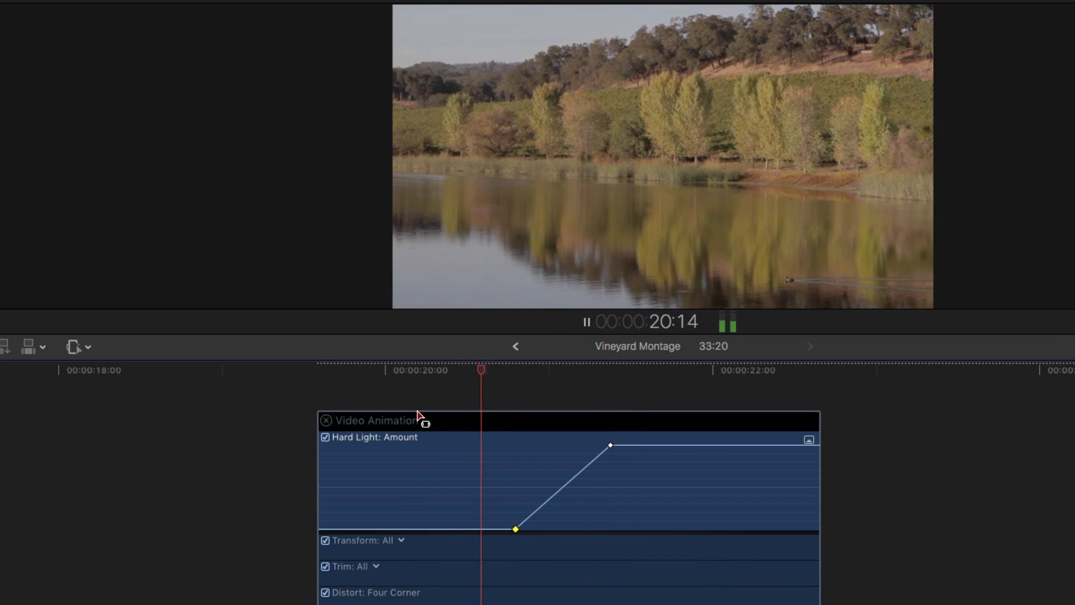
pyautogui.press('space')
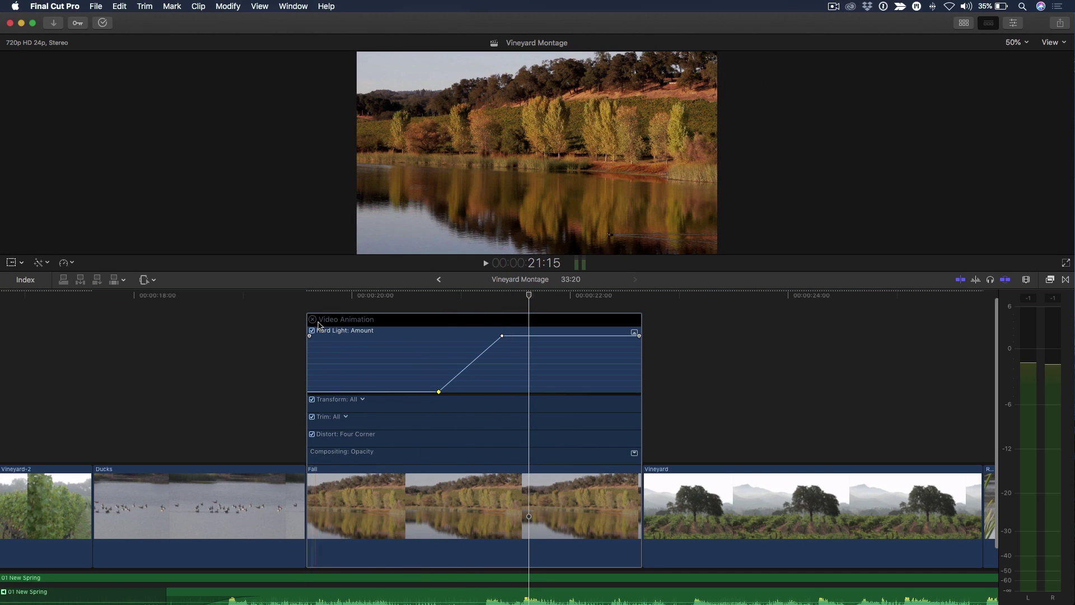
# - Close the Video Animation editor and skim the playhead along the Fall clip
pyautogui.click(313, 320)
pyautogui.moveTo(544, 307); pyautogui.dragTo(365, 366)
pyautogui.click(564, 368)
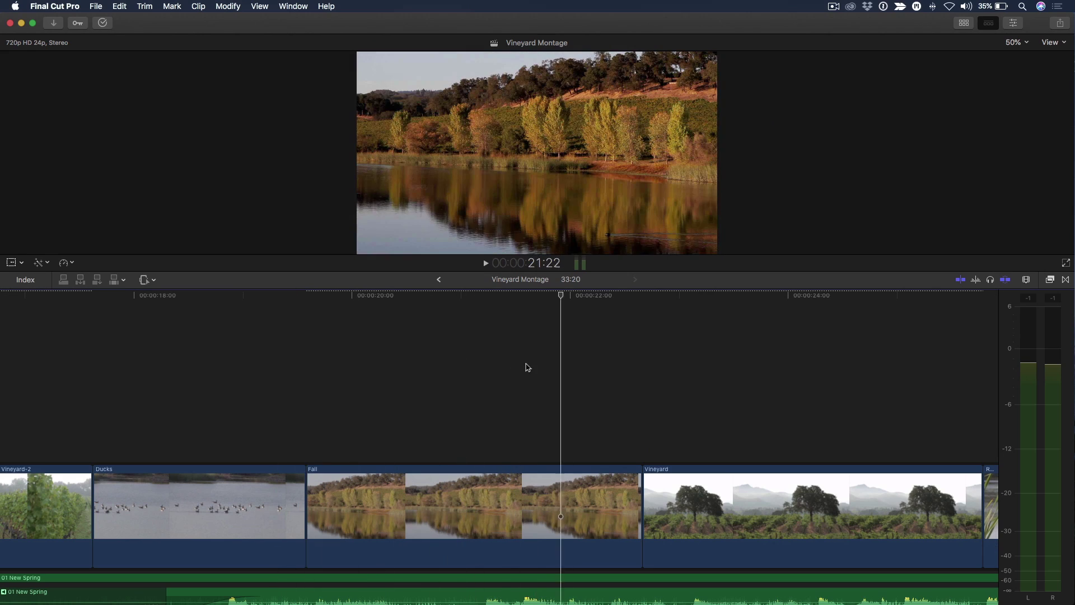